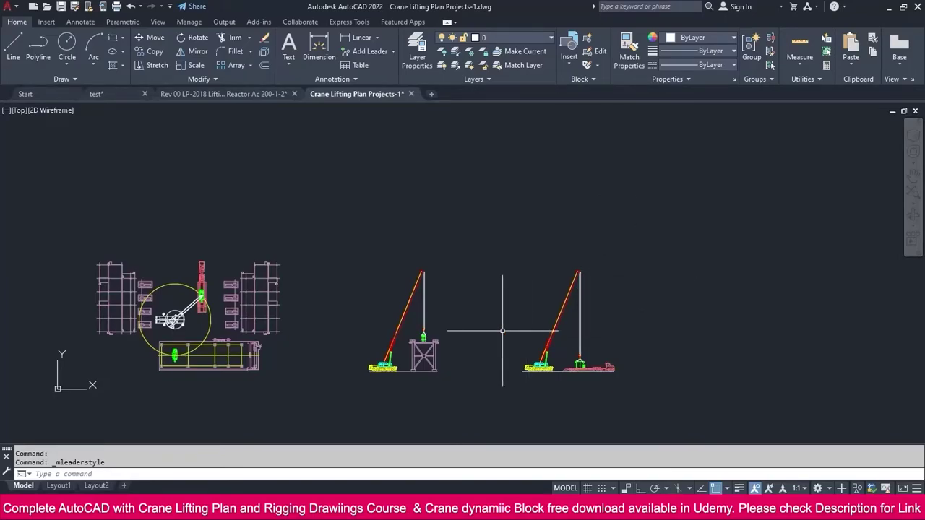
# - Copy the first hook and lifting frame to the right
pyautogui.scroll(5, 427, 335)
pyautogui.scroll(1, 407, 335)
pyautogui.scroll(4, 407, 335)
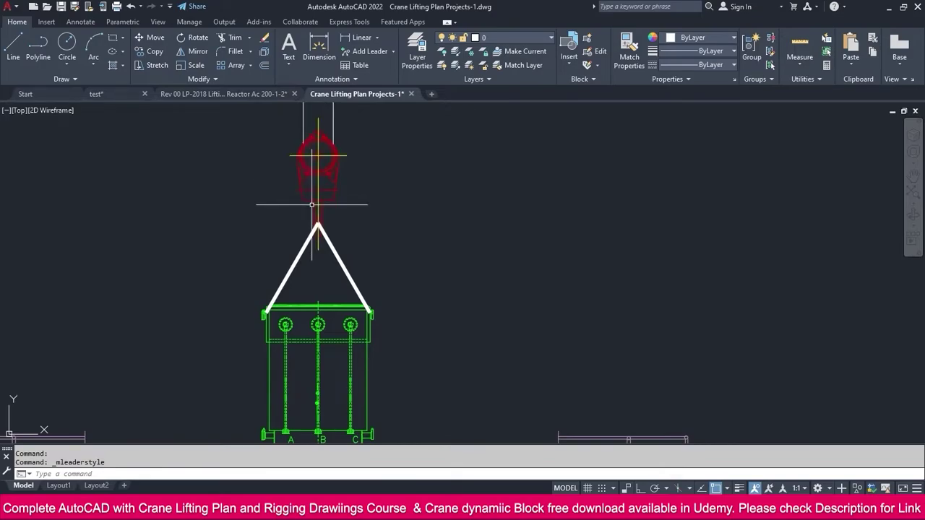
pyautogui.scroll(-3, 311, 204)
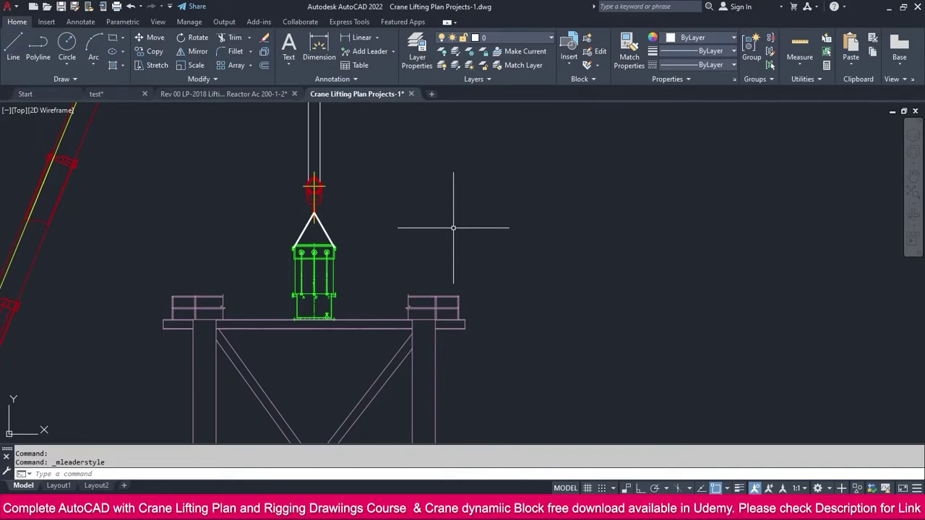
pyautogui.scroll(-2, 391, 216)
pyautogui.click(397, 159)
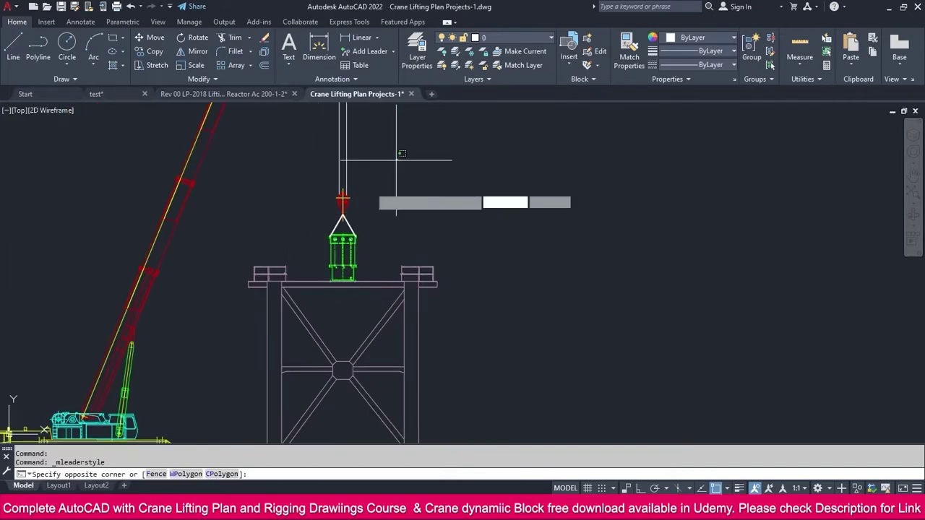
pyautogui.click(325, 255)
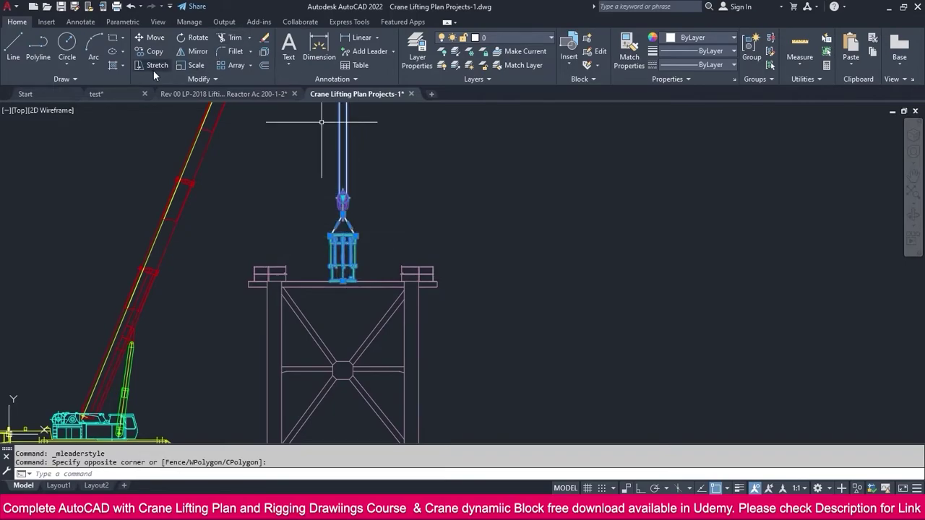
pyautogui.click(155, 51)
pyautogui.click(342, 211)
pyautogui.scroll(-5, 342, 217)
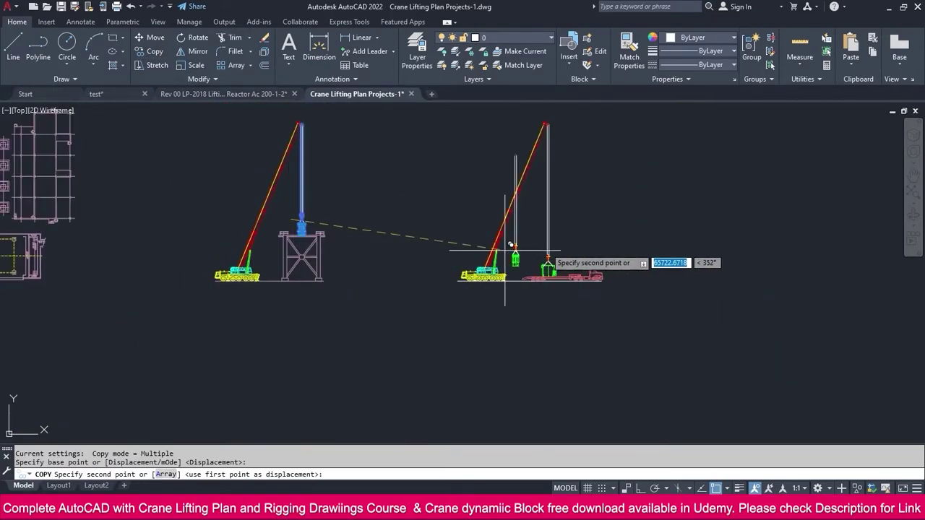
pyautogui.click(715, 235)
pyautogui.press('Escape')
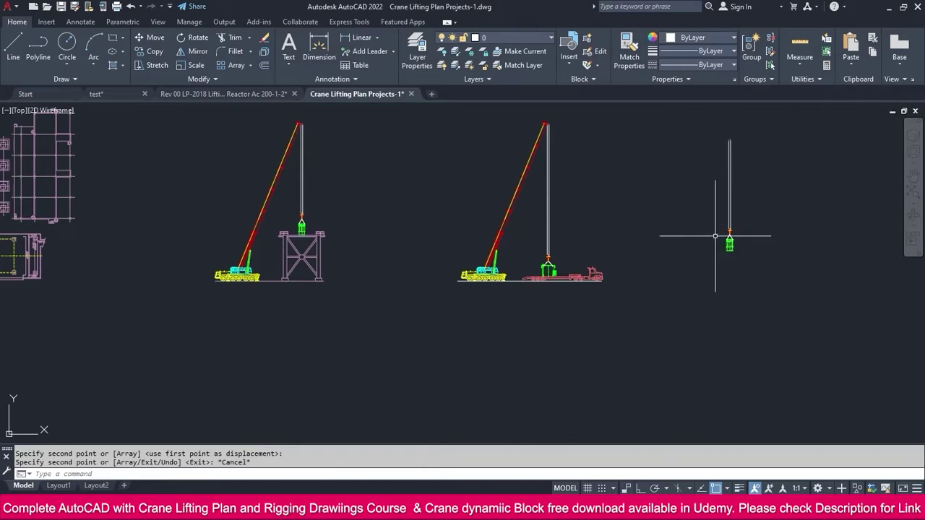
# - Copy the trailer load and its hook beside the first copy
pyautogui.scroll(5, 535, 260)
pyautogui.click(602, 274)
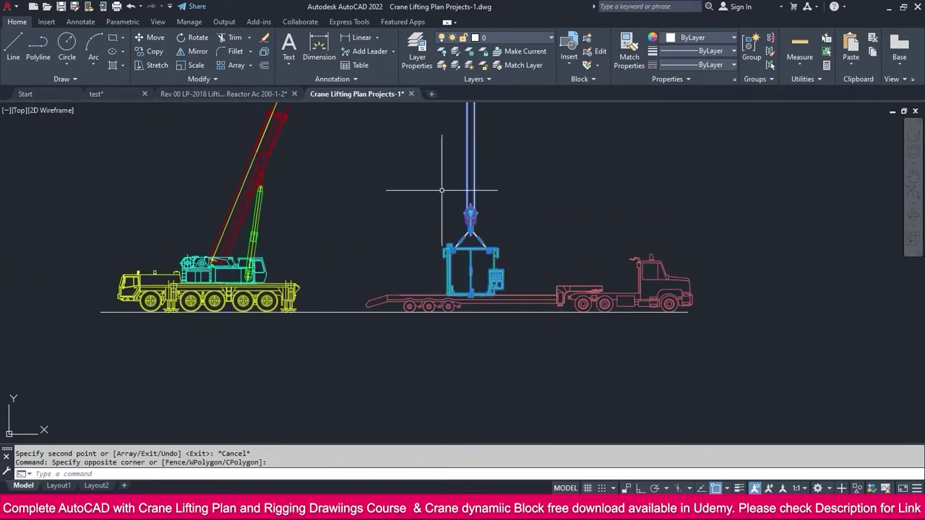
pyautogui.click(441, 190)
pyautogui.click(155, 51)
pyautogui.click(488, 224)
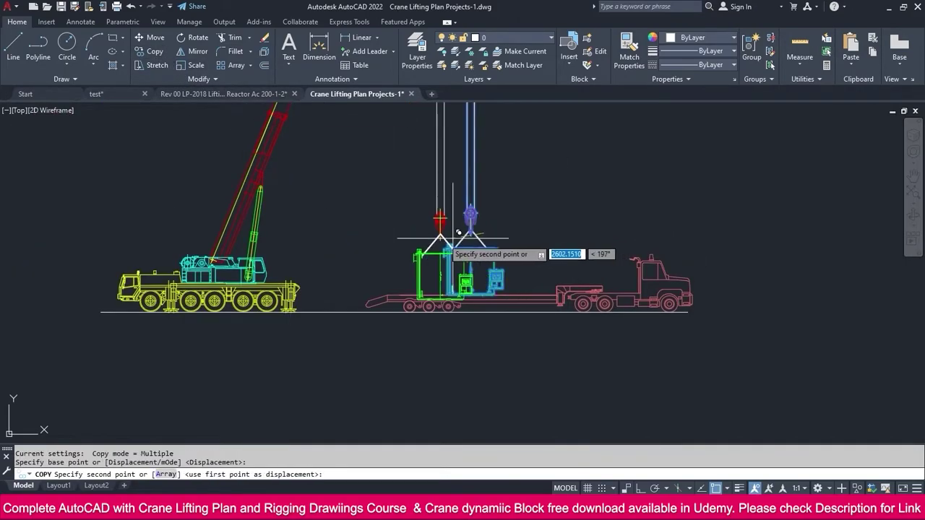
pyautogui.scroll(-5, 458, 232)
pyautogui.click(668, 209)
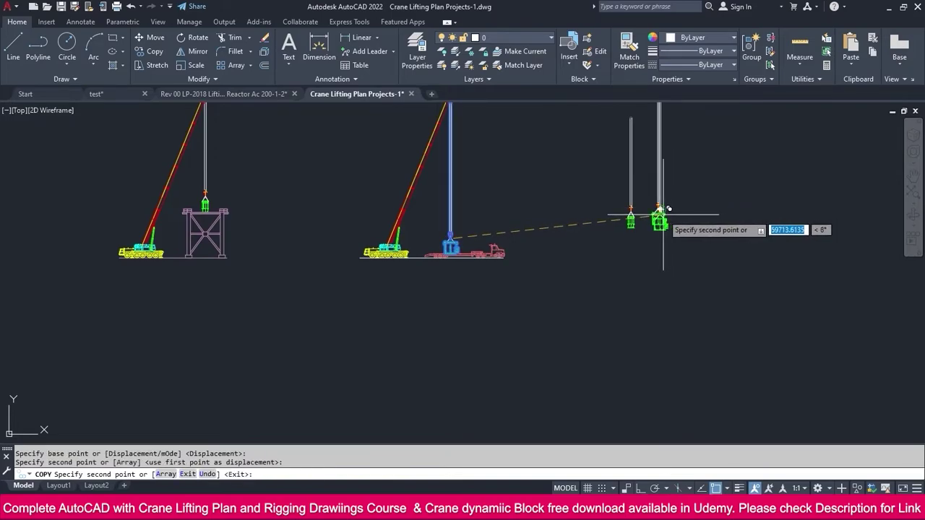
pyautogui.press('Escape')
# - Explode the two copied hook-and-load blocks
pyautogui.scroll(6, 668, 195)
pyautogui.click(669, 170)
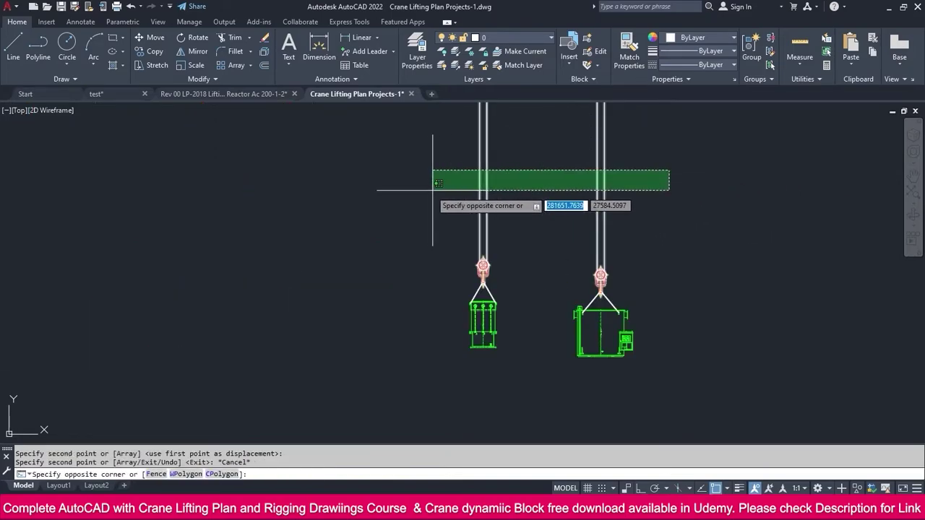
pyautogui.click(432, 190)
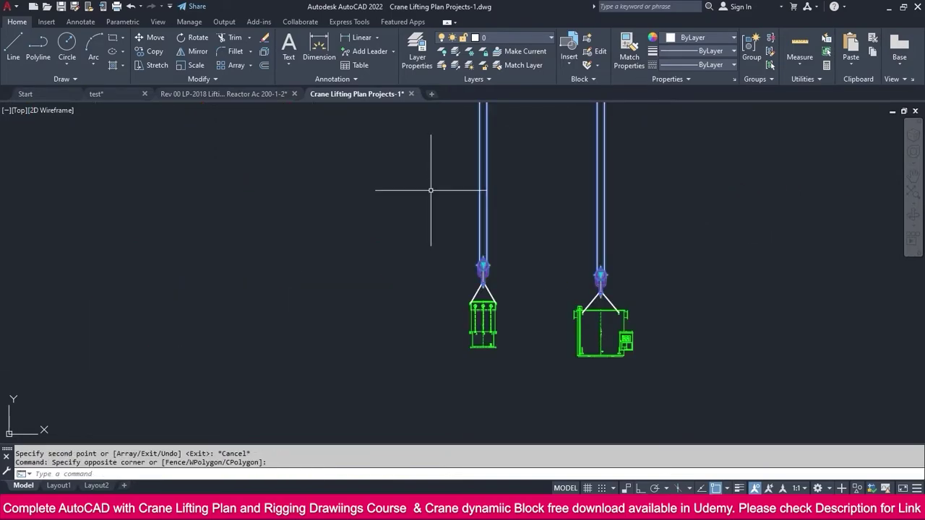
pyautogui.click(264, 51)
# - Erase the two vertical rope lines above the copies
pyautogui.scroll(-6, 527, 361)
pyautogui.click(563, 263)
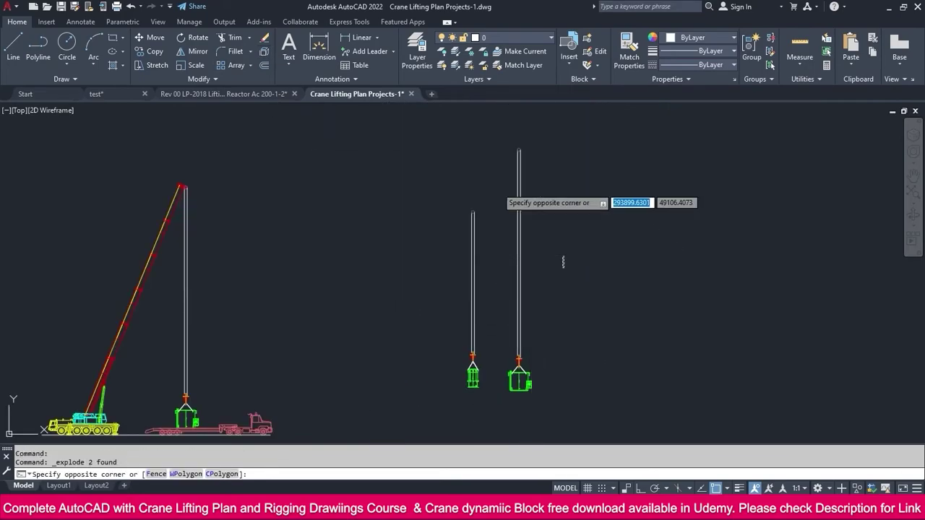
pyautogui.click(433, 137)
pyautogui.press('Delete')
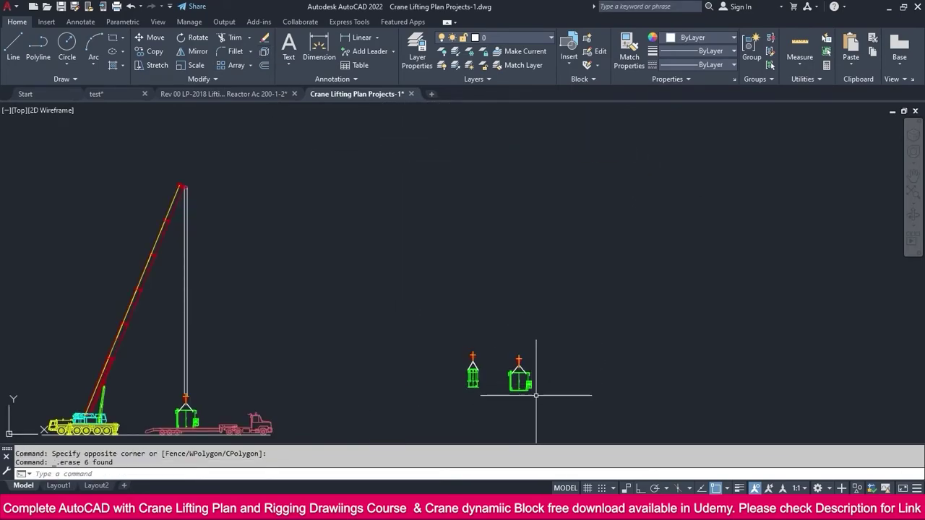
# - Move the right assembly with a Perpendicular snap so its base levels with the other load
pyautogui.scroll(6, 527, 403)
pyautogui.click(432, 174)
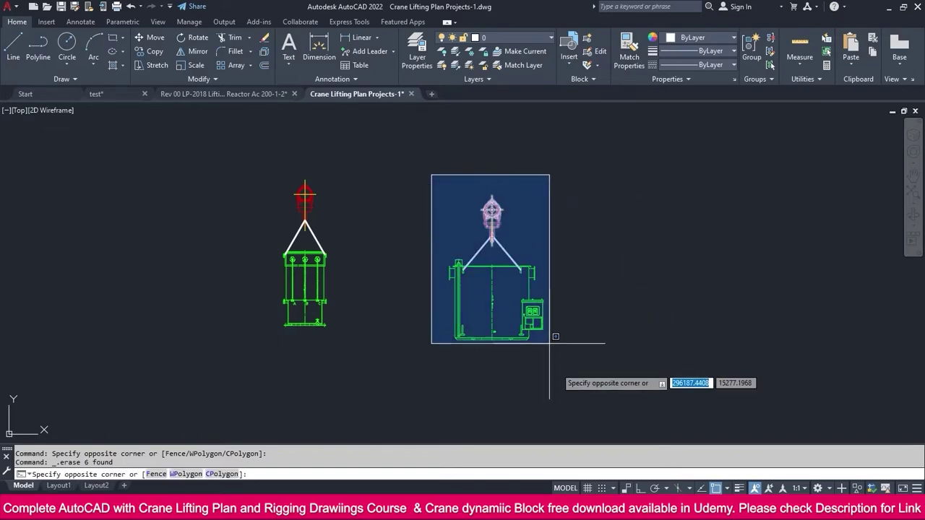
pyautogui.click(567, 381)
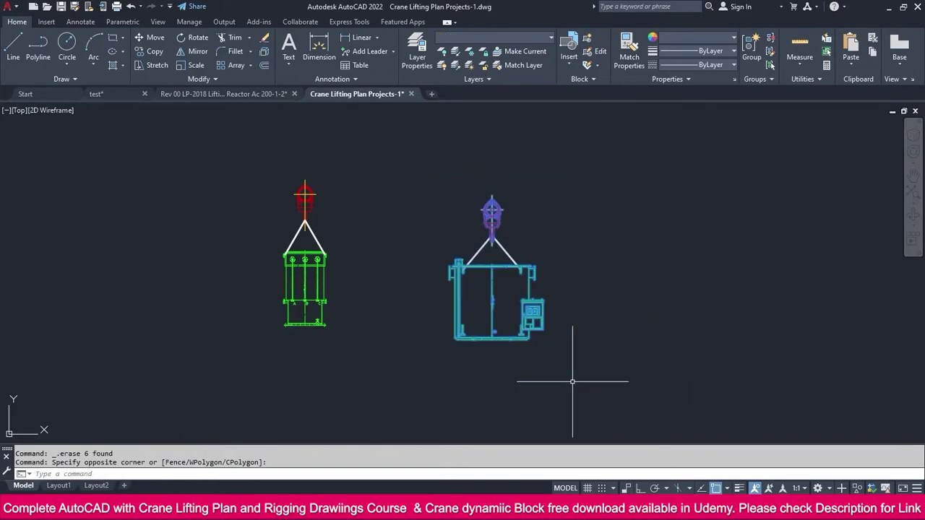
pyautogui.click(153, 40)
pyautogui.scroll(6, 472, 361)
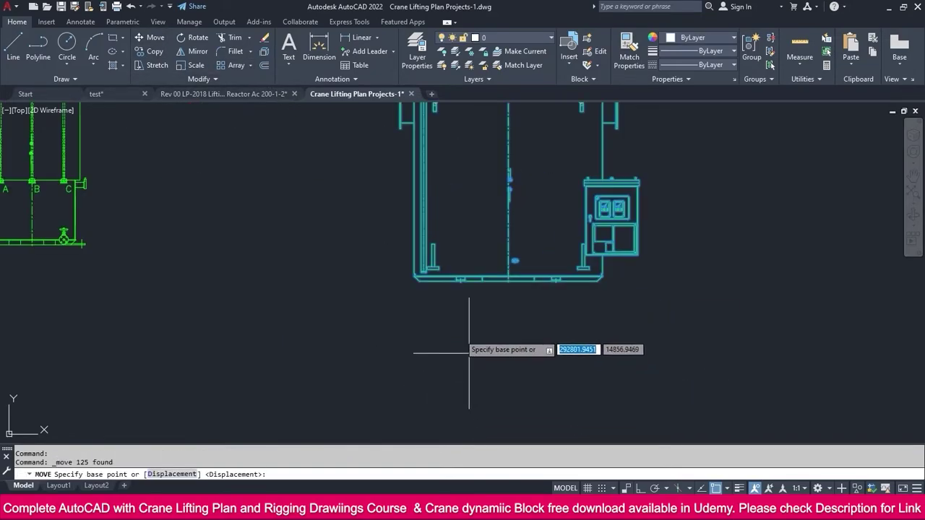
pyautogui.click(453, 272)
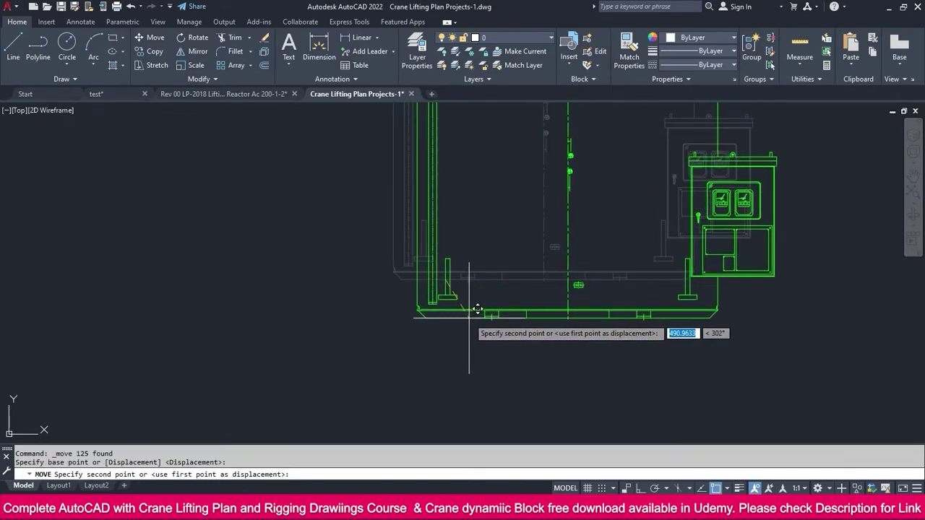
pyautogui.keyDown('shift'); pyautogui.rightClick(478, 309); pyautogui.keyUp('shift')
pyautogui.click(509, 227)
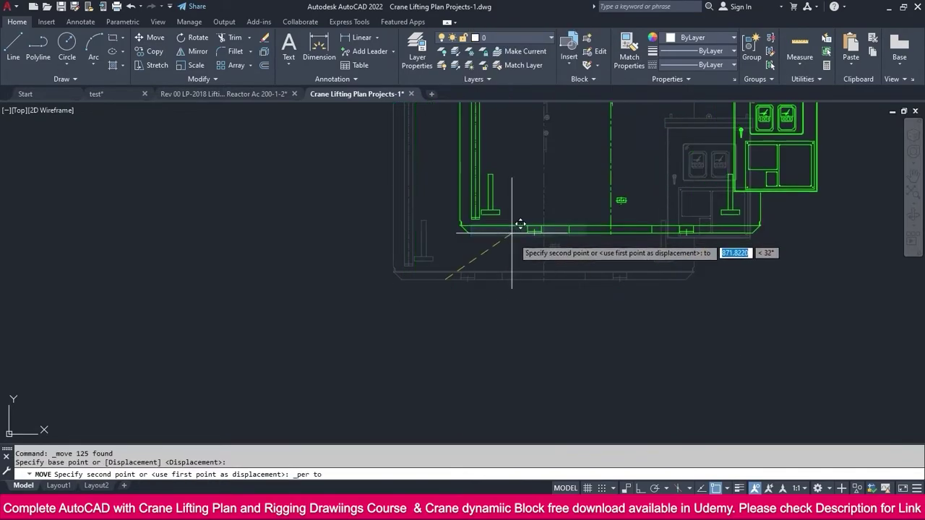
pyautogui.scroll(-5, 433, 245)
pyautogui.scroll(8, 236, 237)
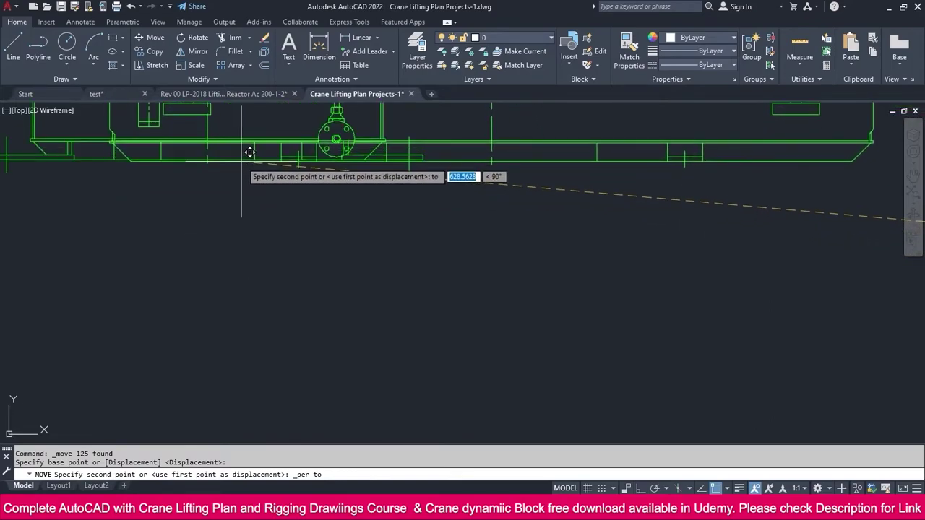
pyautogui.click(250, 153)
pyautogui.scroll(-5, 311, 273)
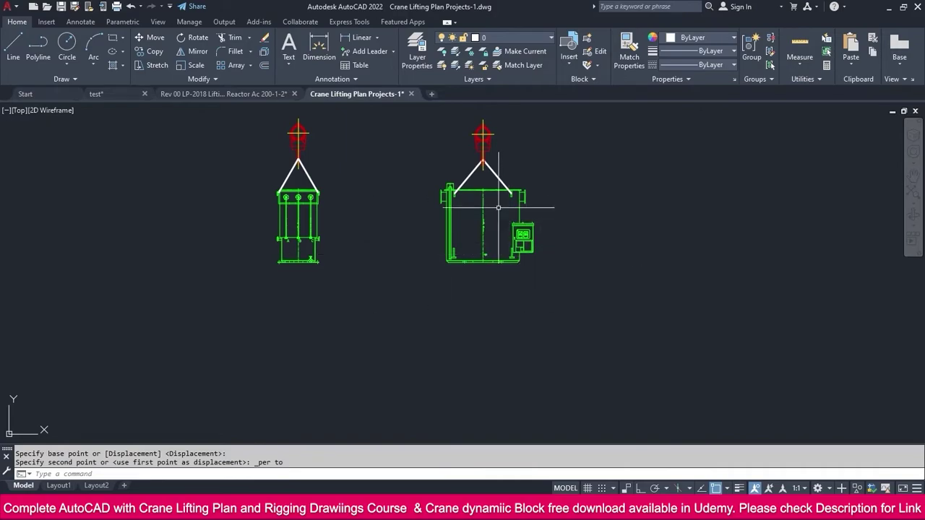
# - Move the right assembly horizontally left with Ortho on, closer to the smaller load
pyautogui.click(423, 108)
pyautogui.click(624, 321)
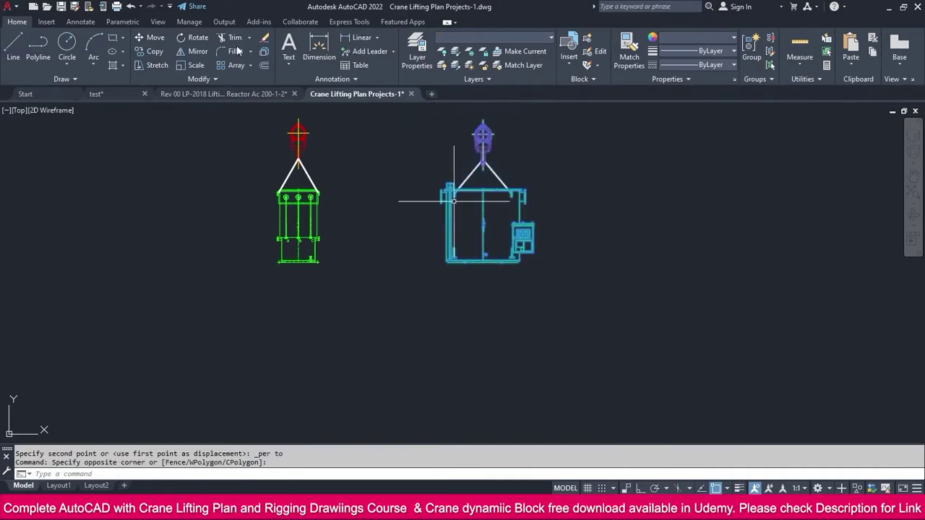
pyautogui.click(156, 37)
pyautogui.click(510, 290)
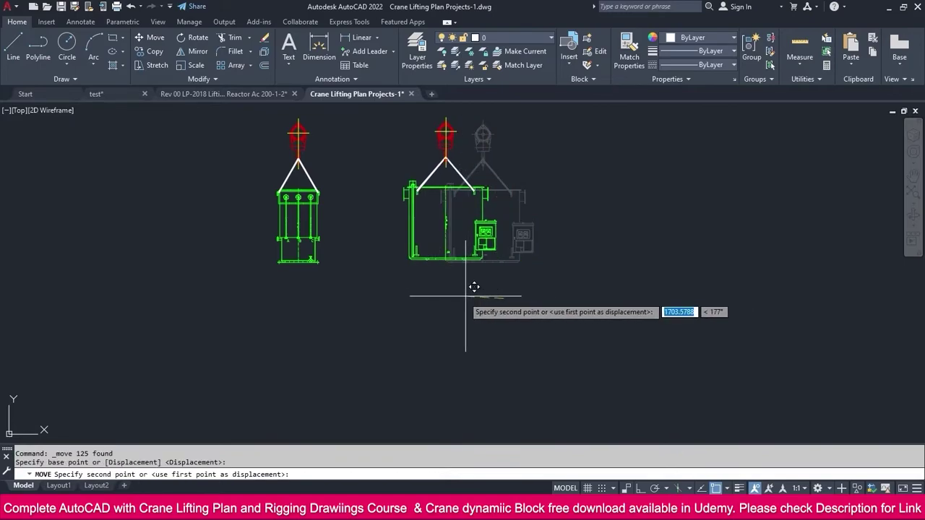
pyautogui.press('F8')
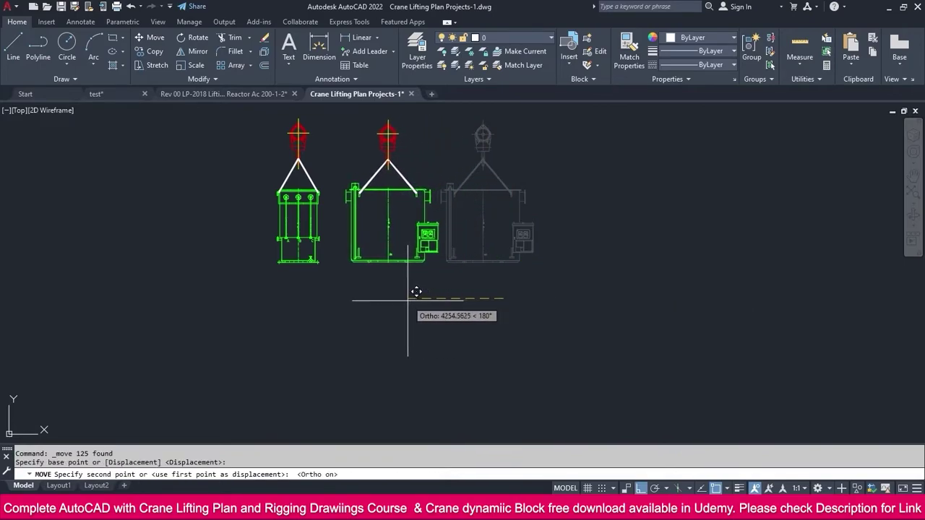
pyautogui.click(417, 292)
pyautogui.scroll(3, 355, 206)
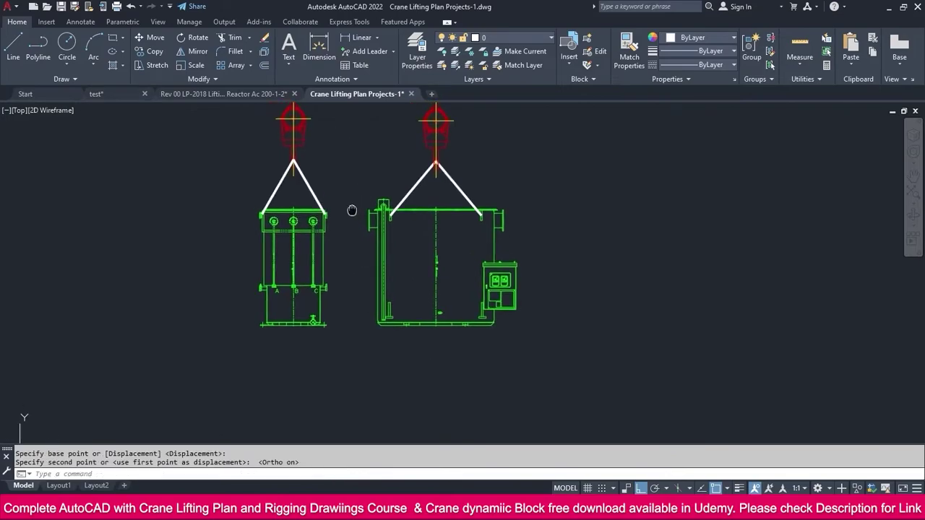
pyautogui.scroll(2, 366, 255)
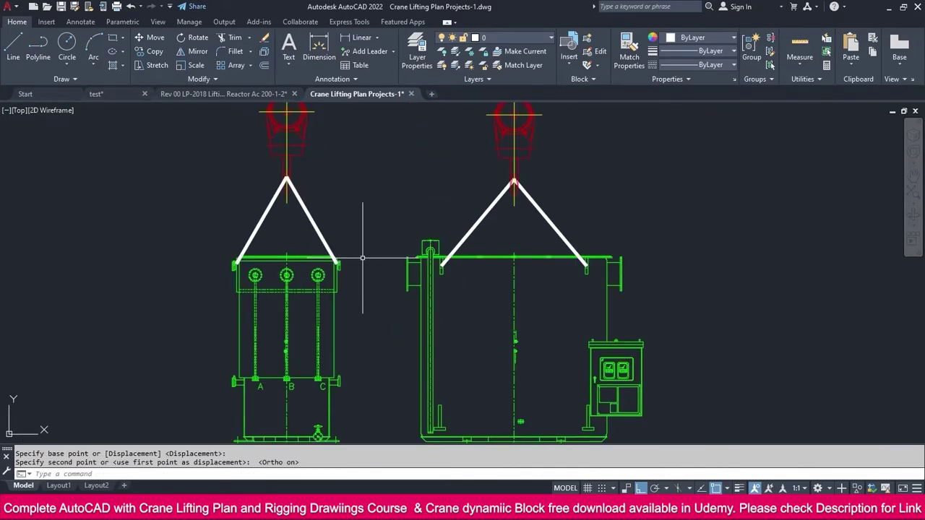
pyautogui.scroll(-2, 361, 257)
pyautogui.scroll(2, 348, 238)
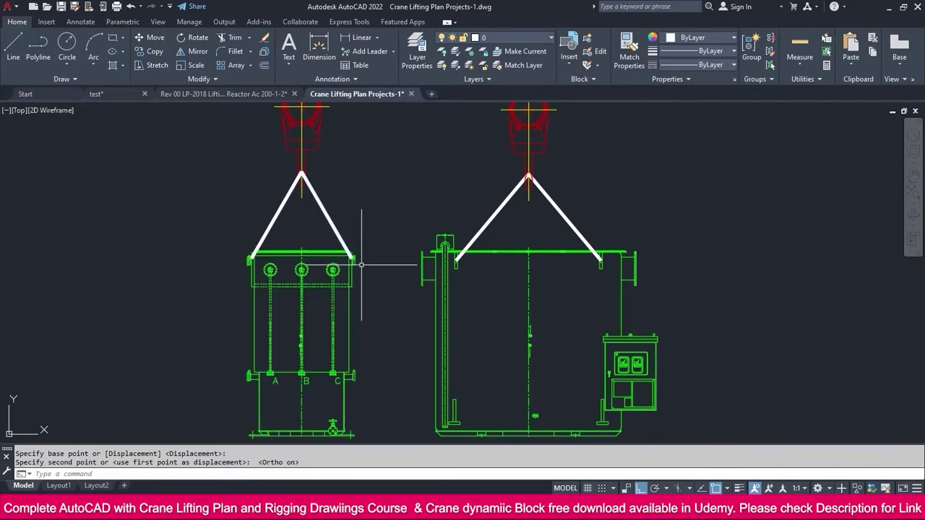
# - Insert a new hook block from the Insert gallery beside the right crane
pyautogui.moveTo(419, 217); pyautogui.dragTo(391, 310, button='middle')
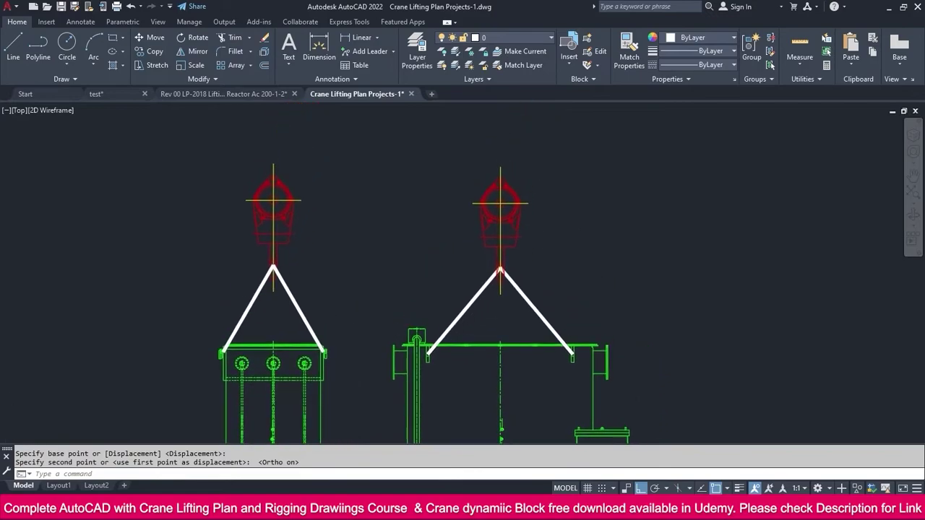
pyautogui.click(516, 236)
pyautogui.click(516, 230)
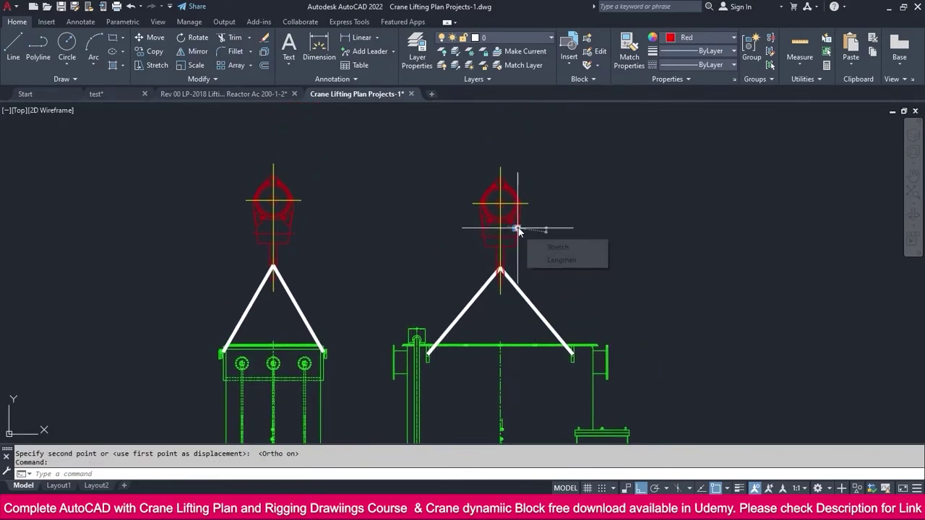
pyautogui.press('Escape')
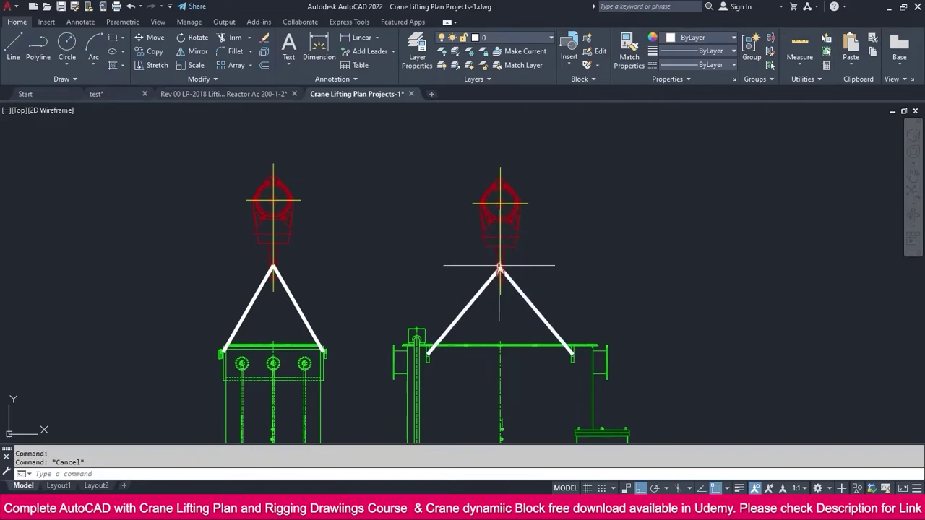
pyautogui.click(569, 61)
pyautogui.click(592, 84)
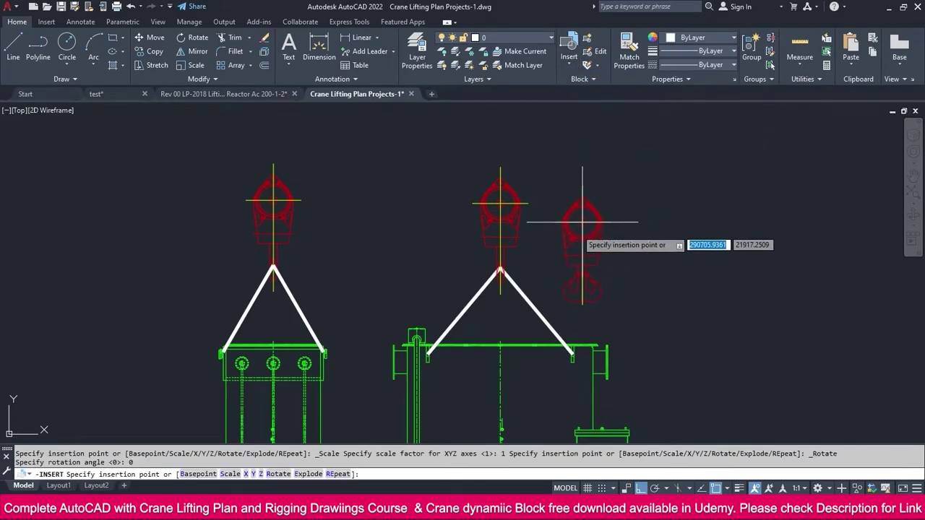
pyautogui.click(602, 191)
# - Select the new hook block and reposition it by its centre grip
pyautogui.scroll(2, 643, 237)
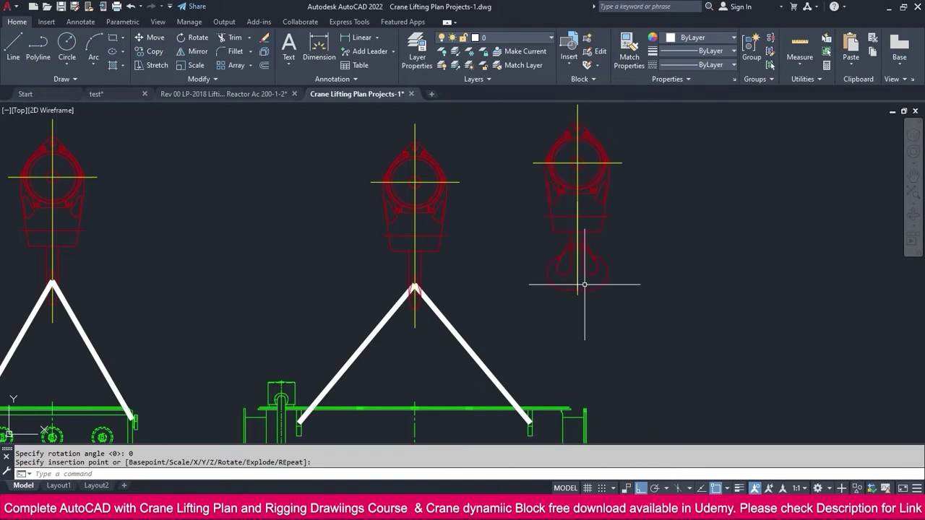
pyautogui.click(651, 207)
pyautogui.click(534, 173)
pyautogui.click(578, 163)
pyautogui.scroll(3, 414, 184)
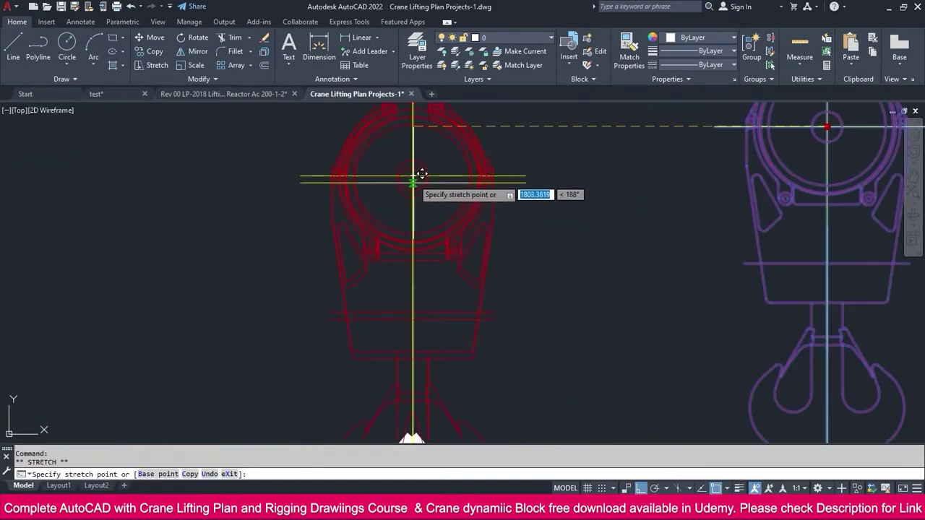
pyautogui.scroll(-5, 422, 174)
pyautogui.press('Escape')
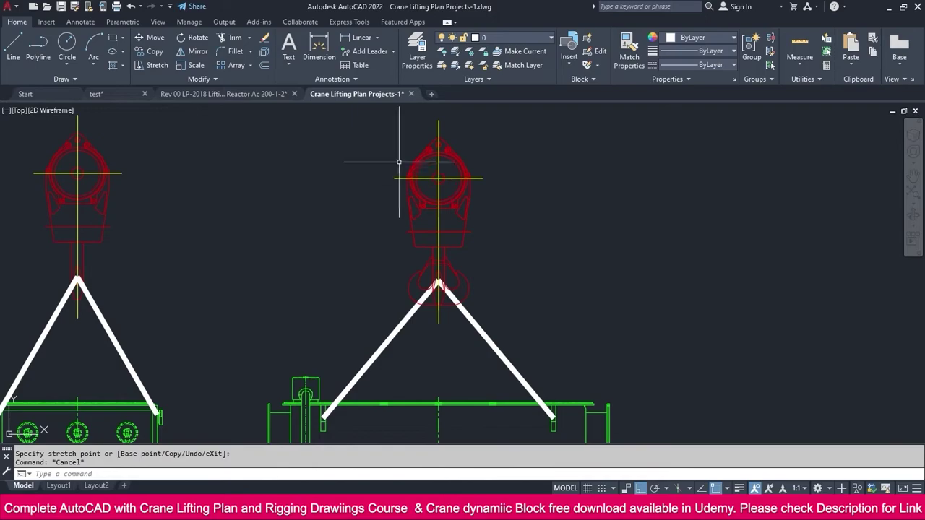
# - Select the right crane's old hook and delete it
pyautogui.click(391, 136)
pyautogui.click(516, 390)
pyautogui.scroll(4, 468, 282)
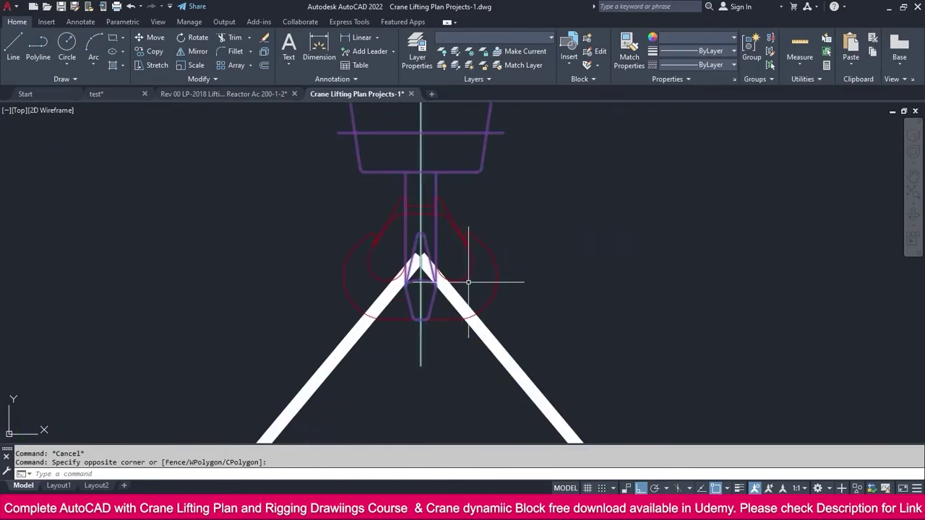
pyautogui.click(494, 268)
pyautogui.click(489, 263)
pyautogui.scroll(-2, 497, 257)
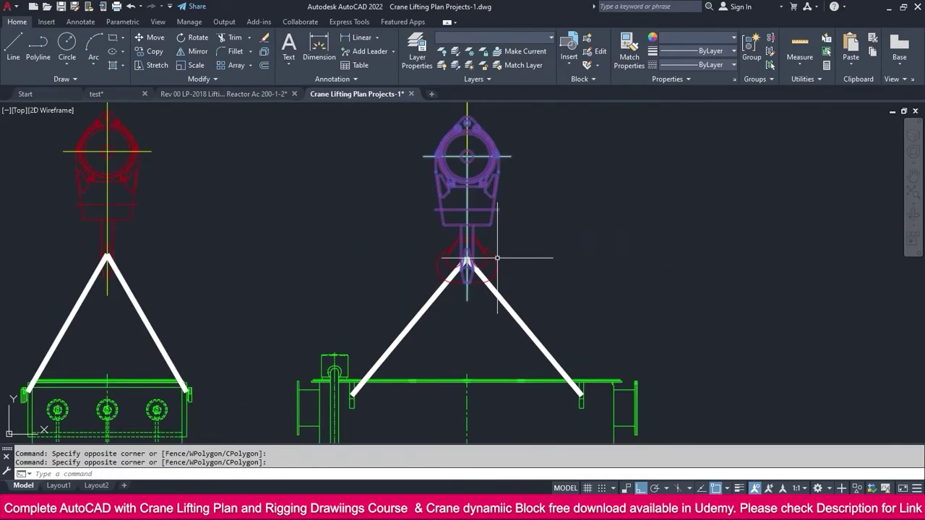
pyautogui.press('Delete')
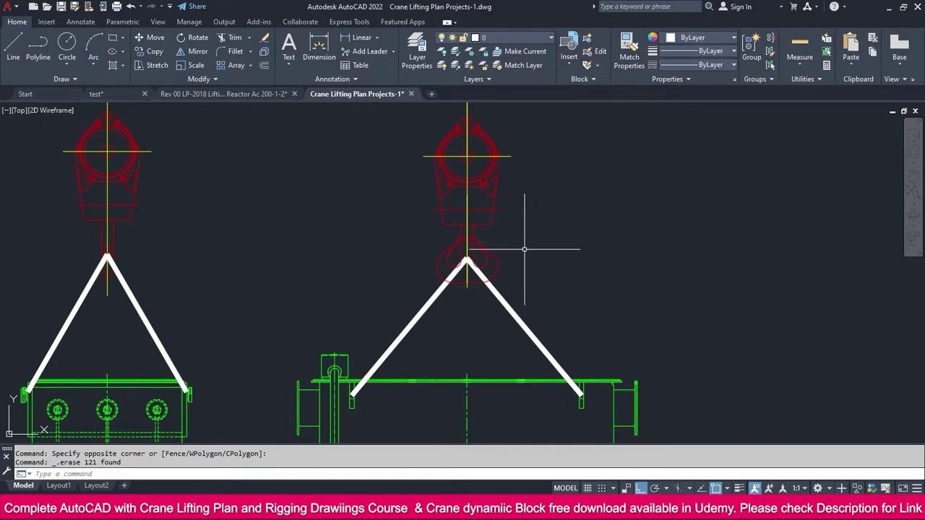
pyautogui.scroll(4, 527, 260)
# - Grip-stretch the right sling's two apex ends apart so each ends inside the hook bowl
pyautogui.click(539, 316)
pyautogui.click(479, 330)
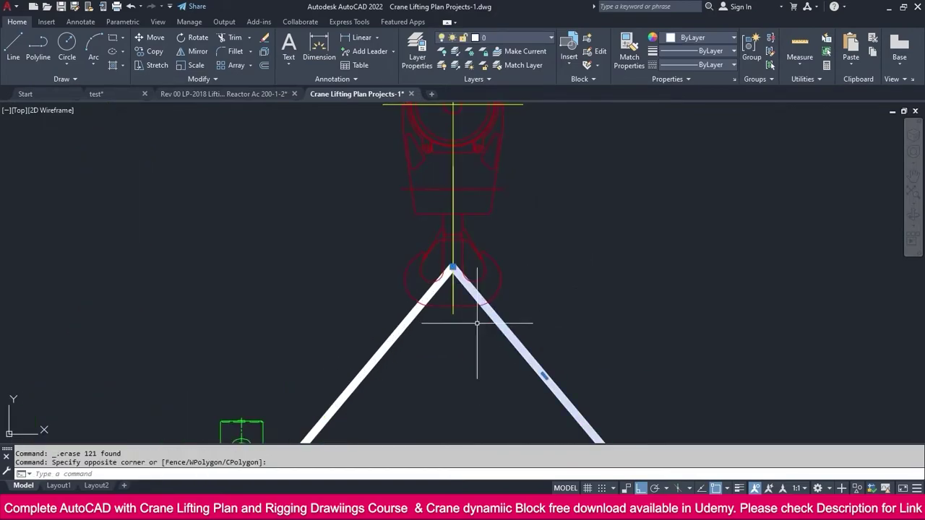
pyautogui.click(448, 262)
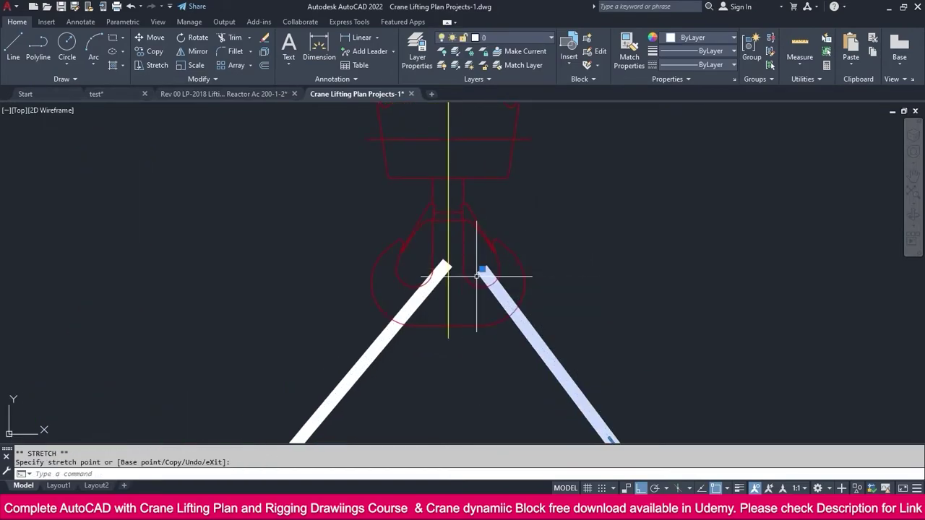
pyautogui.click(444, 263)
pyautogui.click(447, 263)
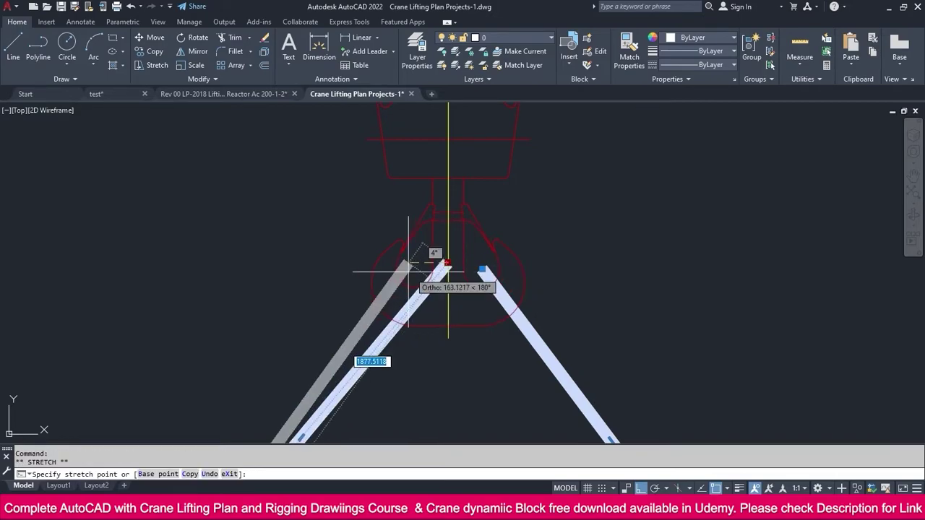
pyautogui.press('Escape')
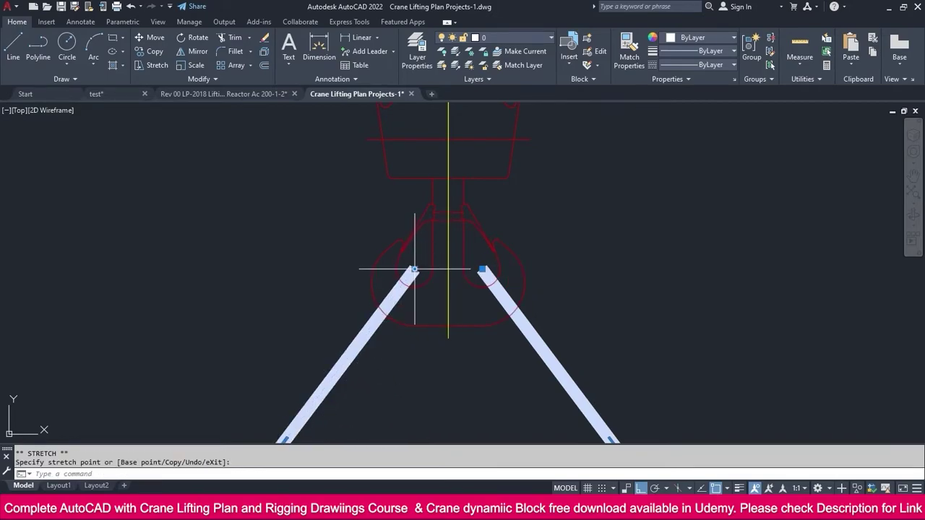
pyautogui.scroll(-6, 419, 275)
pyautogui.scroll(2, 426, 282)
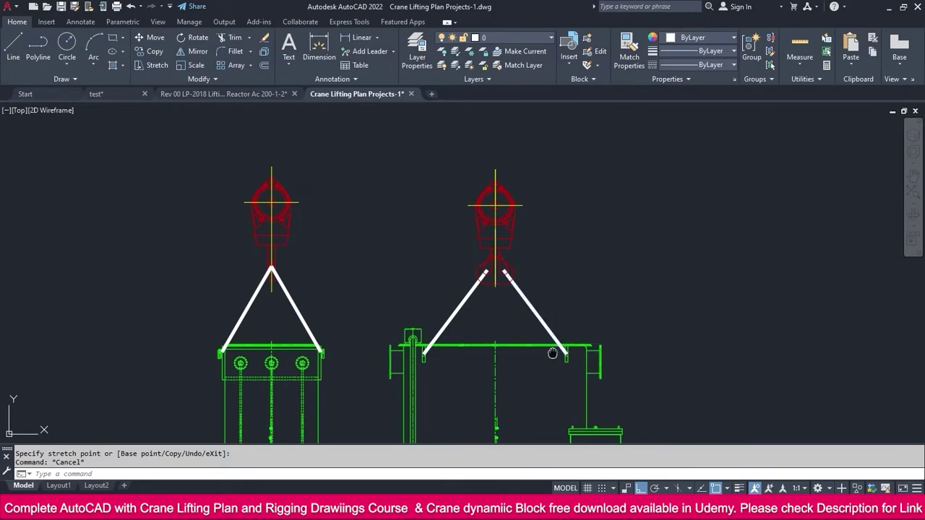
pyautogui.moveTo(552, 353); pyautogui.dragTo(552, 338, button='middle')
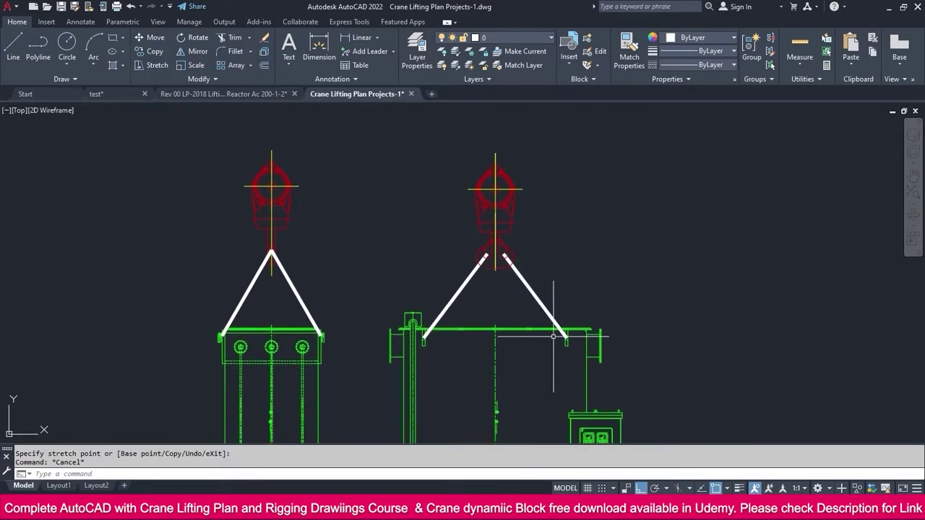
# - Open the Multileader Style Manager from the Annotation panel and start a New style
pyautogui.click(352, 78)
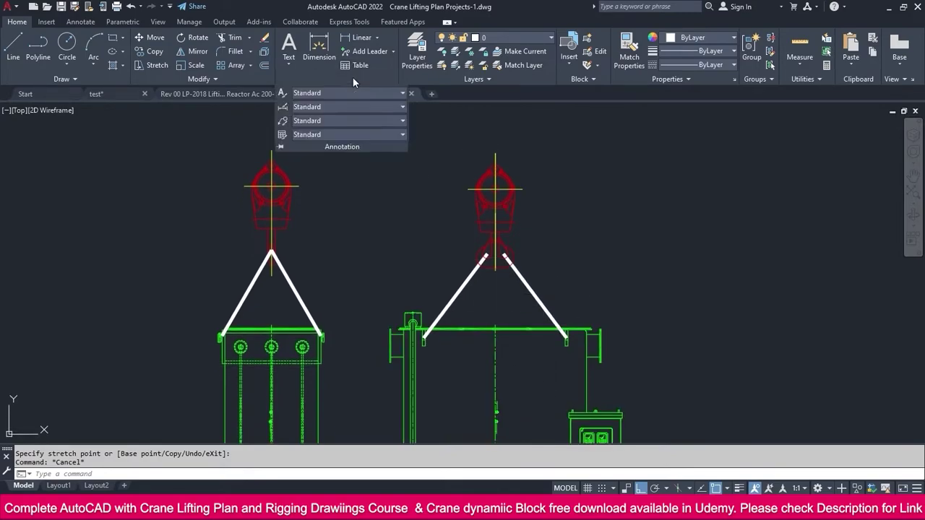
pyautogui.click(283, 120)
pyautogui.click(566, 223)
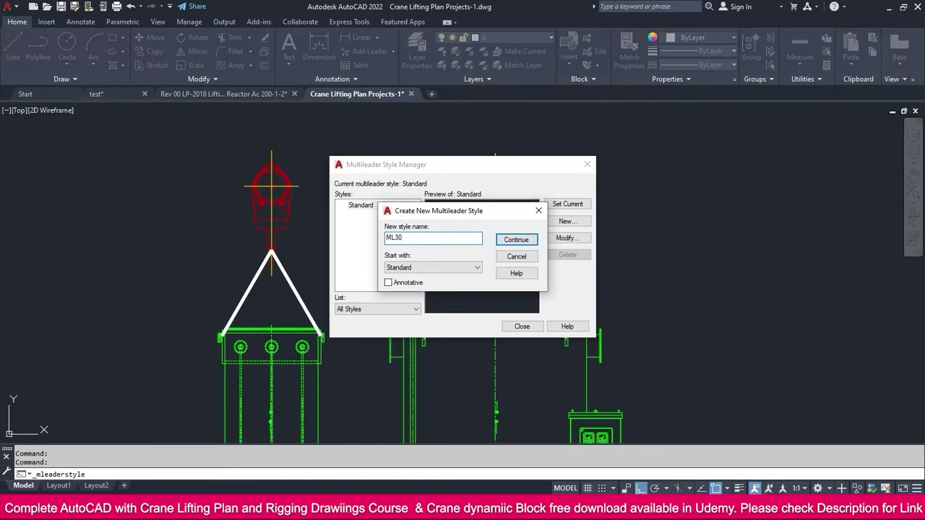
# - Create ML30 from Standard and set its closed filled arrowhead size to 2.5
pyautogui.click(516, 240)
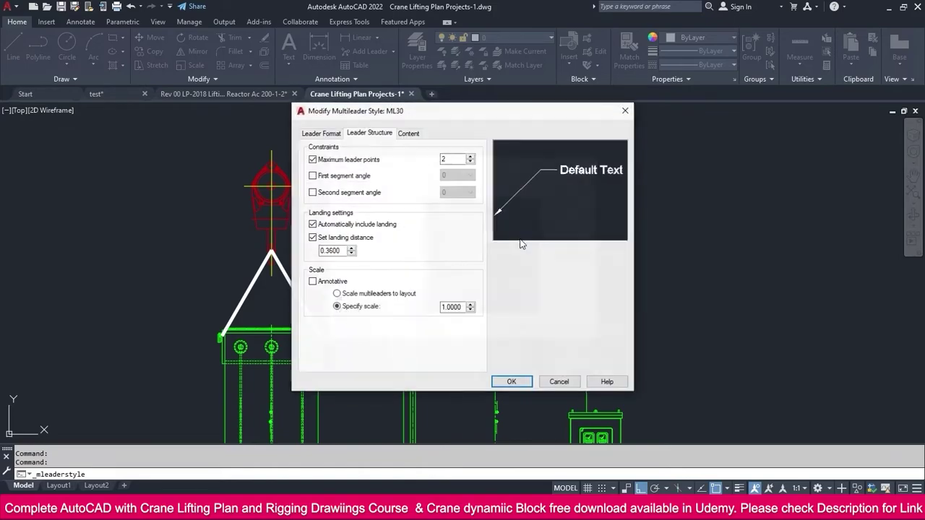
pyautogui.click(318, 133)
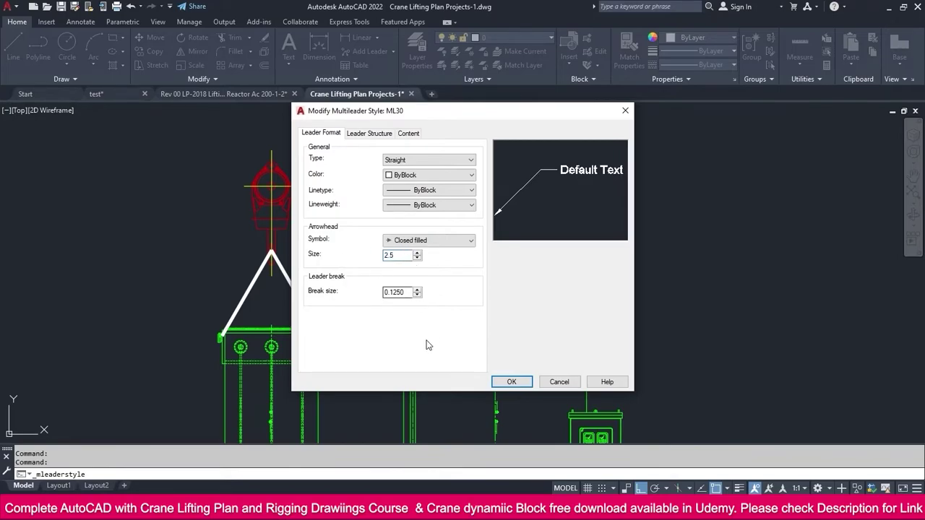
# - On ML30's Leader Structure, change the landing distance and fix the first segment angle at 45°
pyautogui.click(367, 134)
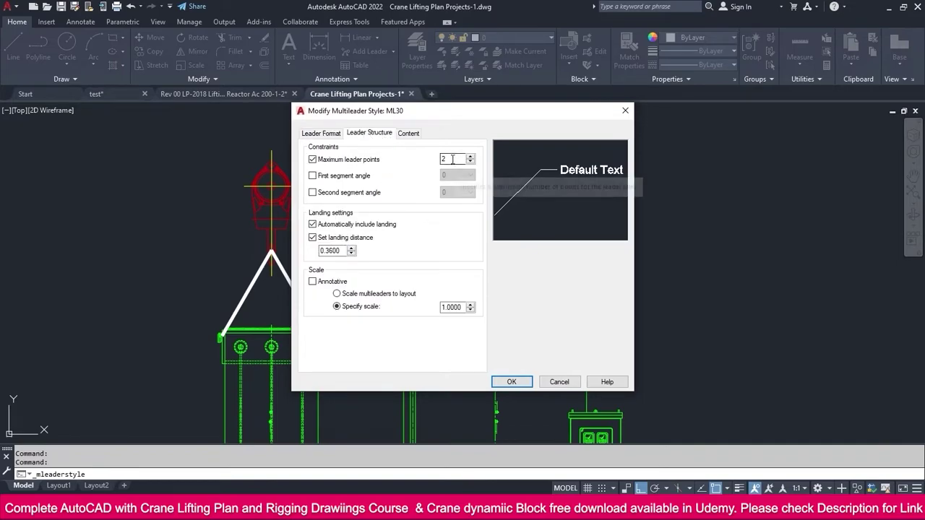
pyautogui.moveTo(452, 159); pyautogui.dragTo(433, 159)
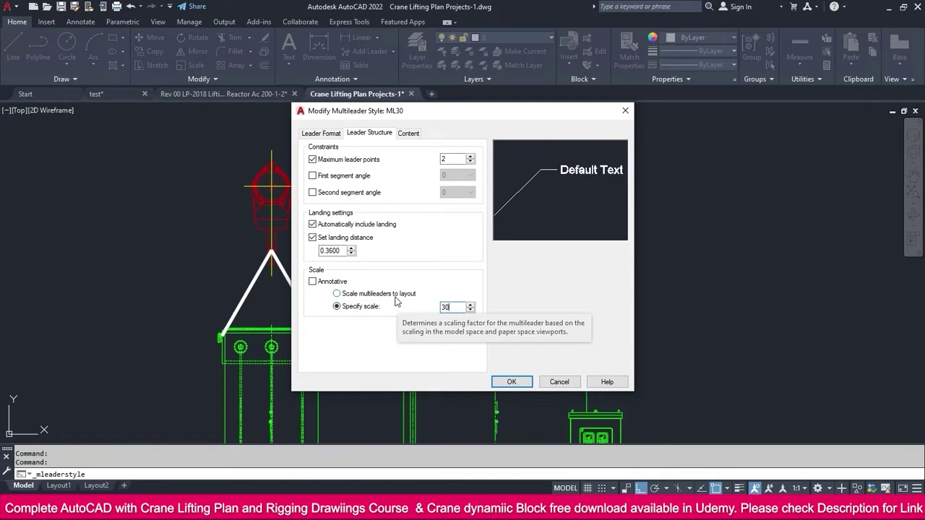
pyautogui.moveTo(341, 251); pyautogui.dragTo(298, 251)
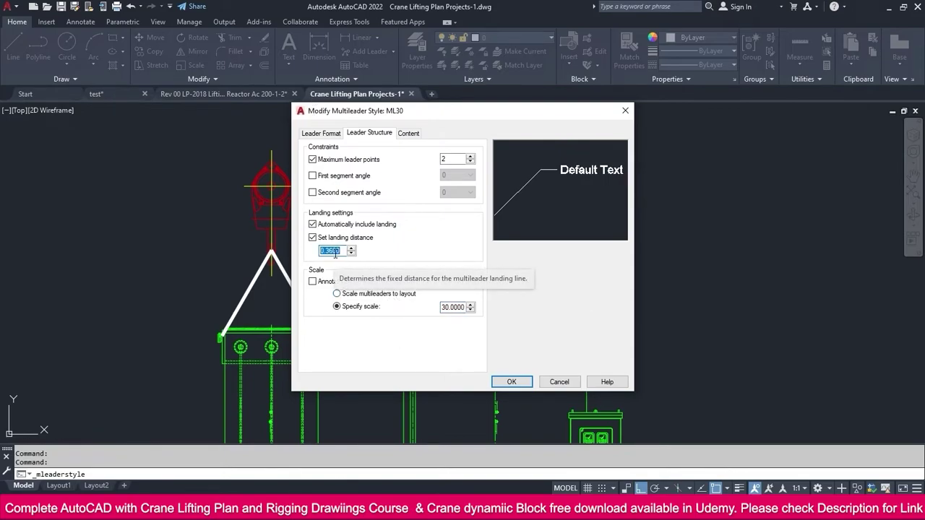
pyautogui.write('5')
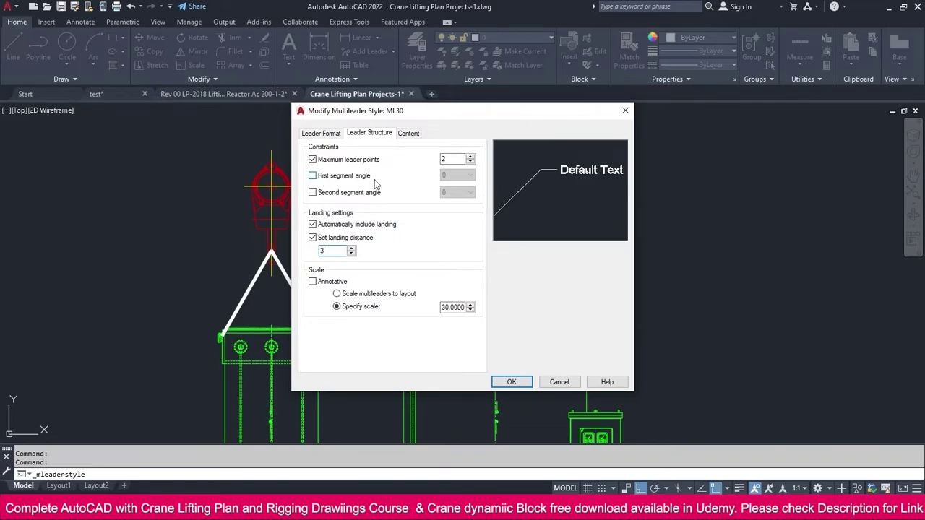
pyautogui.click(314, 178)
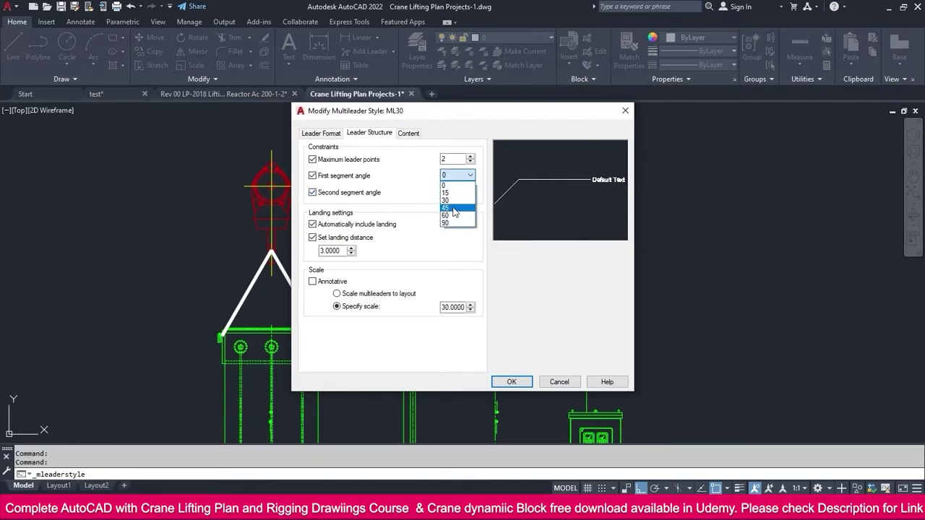
pyautogui.click(454, 209)
pyautogui.click(459, 194)
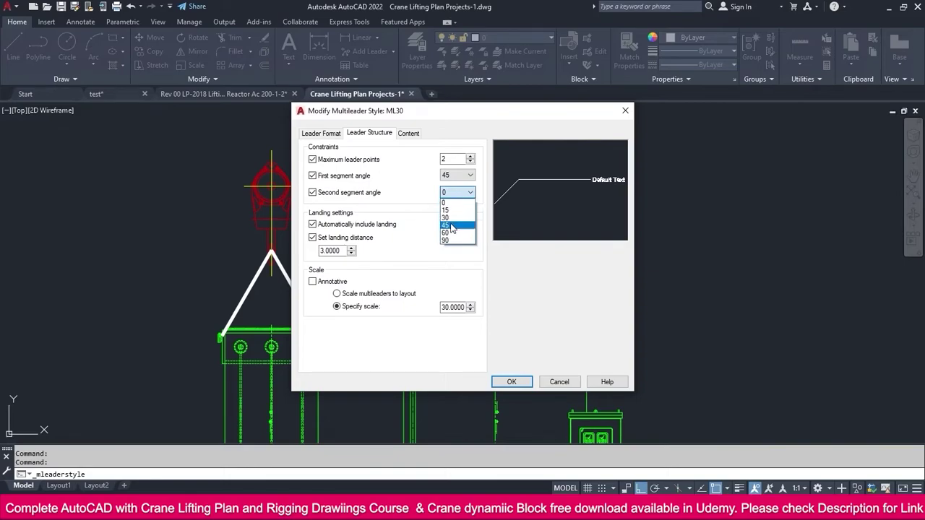
pyautogui.click(452, 226)
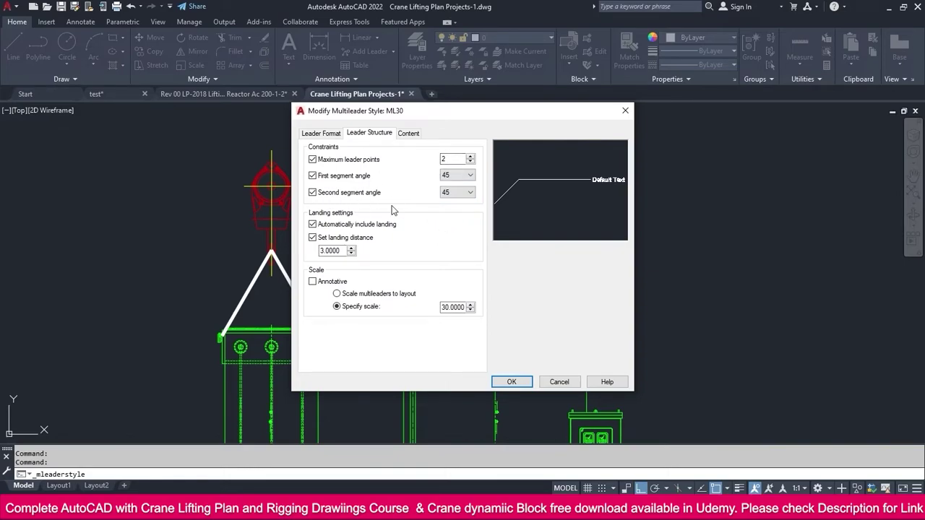
pyautogui.click(312, 192)
pyautogui.click(409, 134)
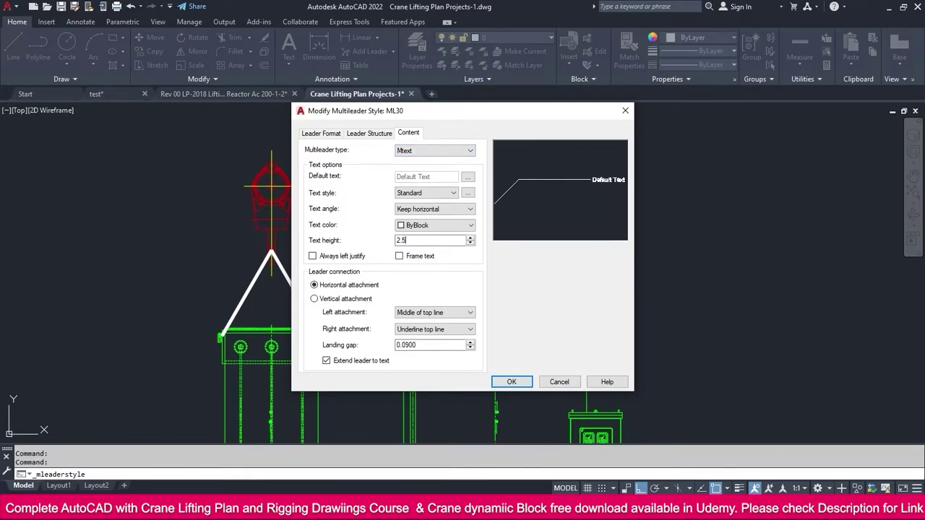
# - Set ML30's left text attachment to Bottom of top line
pyautogui.click(436, 312)
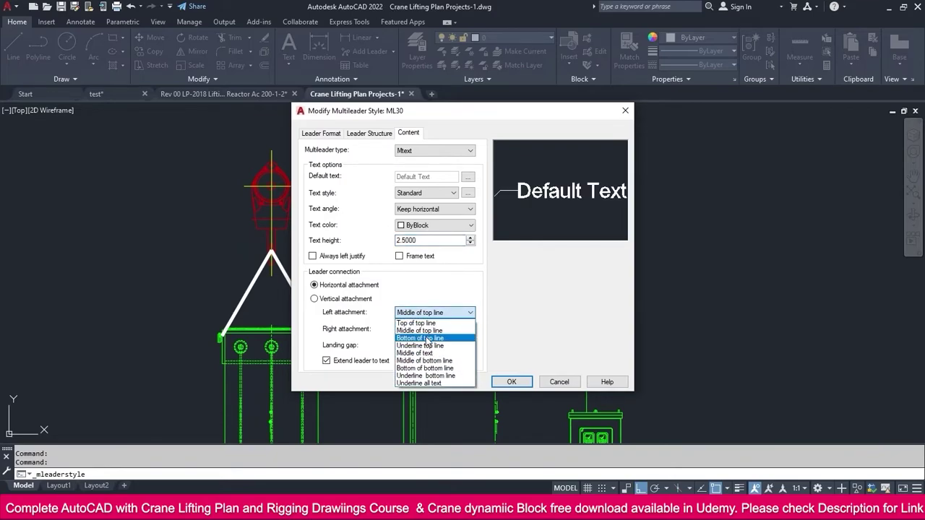
pyautogui.click(422, 338)
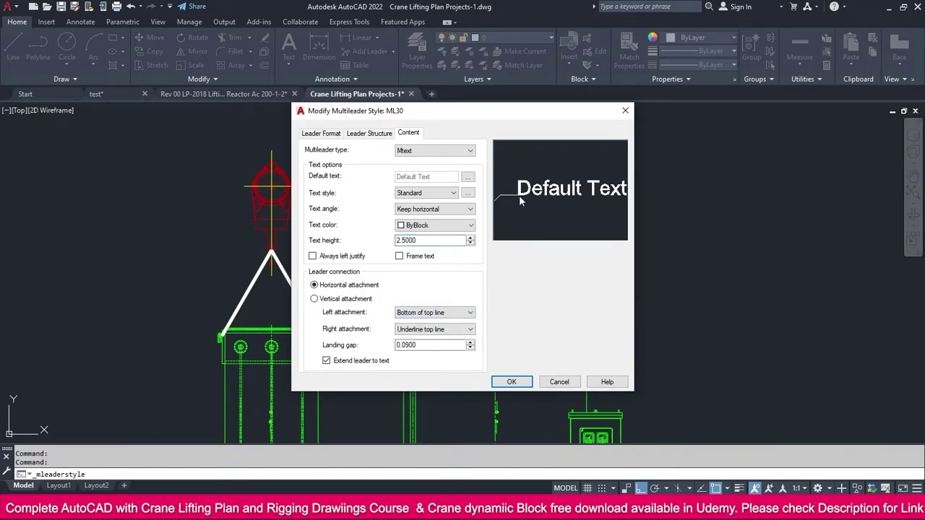
pyautogui.click(466, 312)
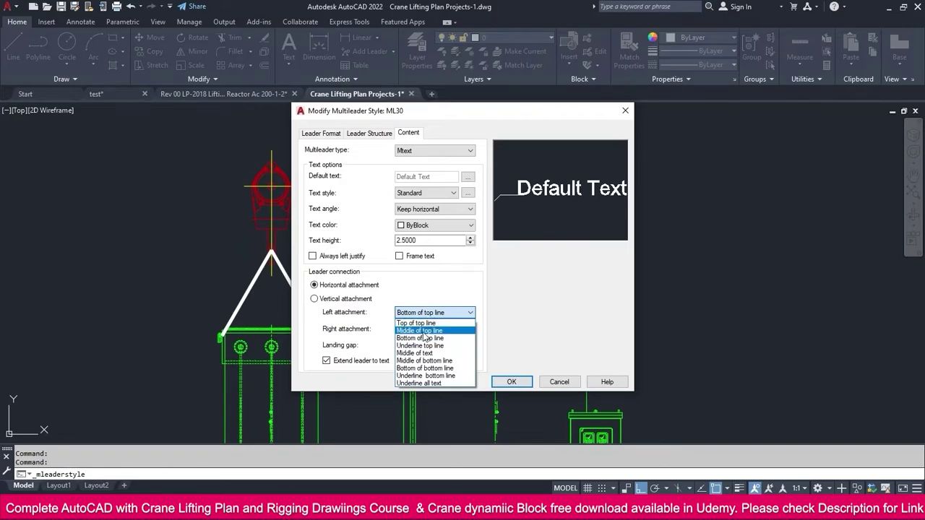
pyautogui.click(424, 331)
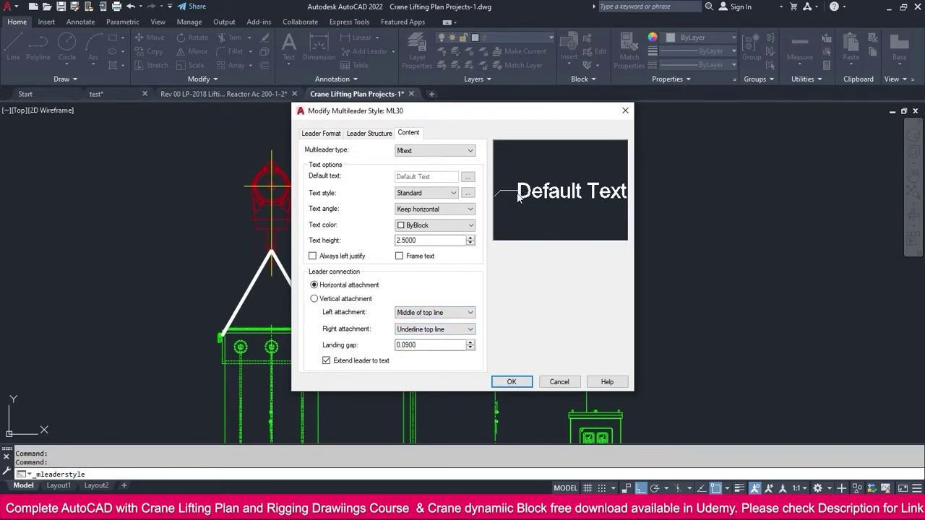
pyautogui.click(430, 314)
pyautogui.click(421, 338)
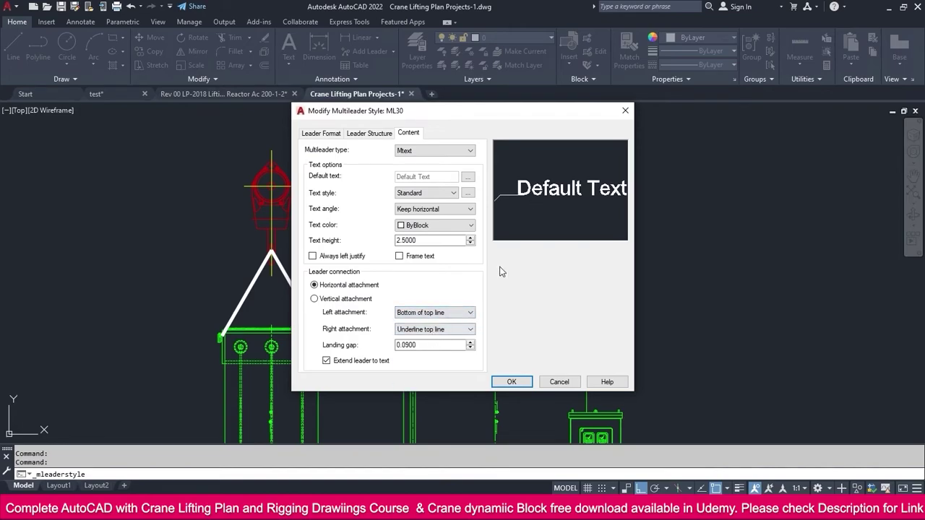
pyautogui.click(434, 313)
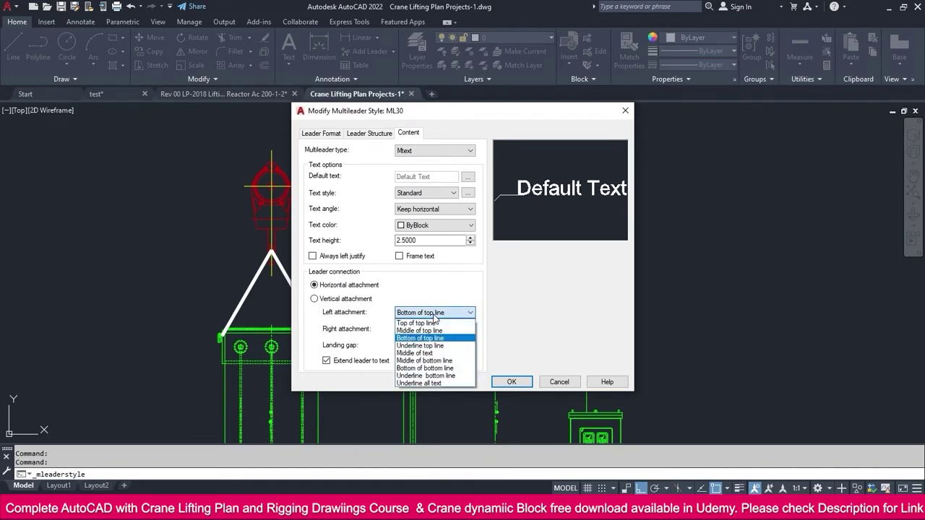
pyautogui.click(411, 339)
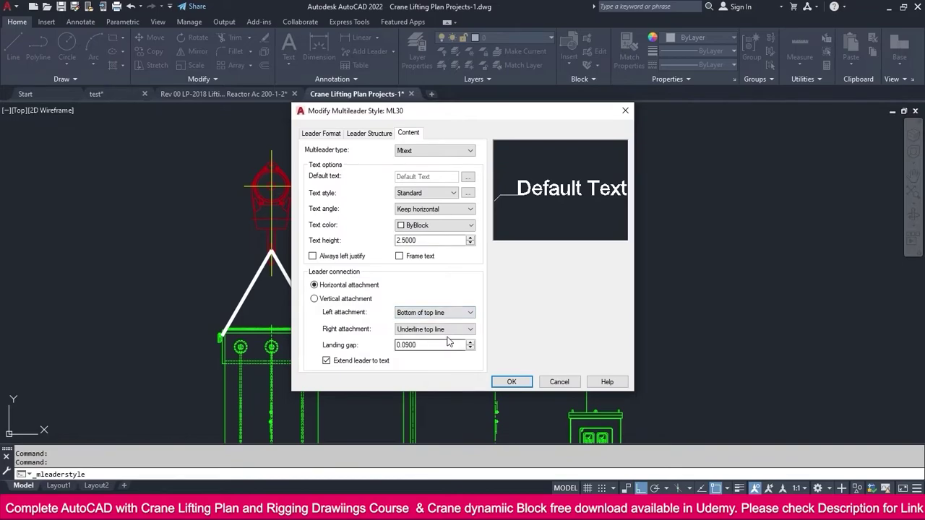
# - Set the right attachment to Bottom of top line, edit the landing gap, and apply ML30
pyautogui.click(446, 329)
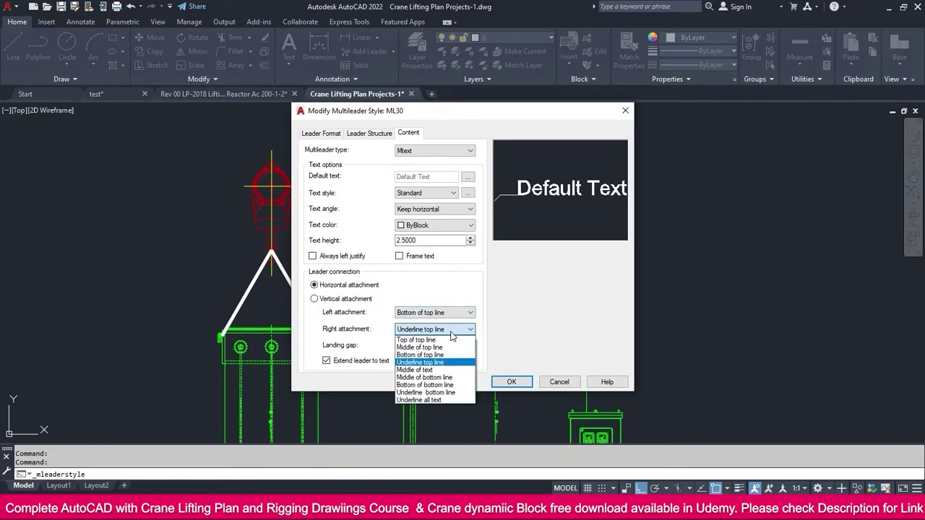
pyautogui.click(430, 356)
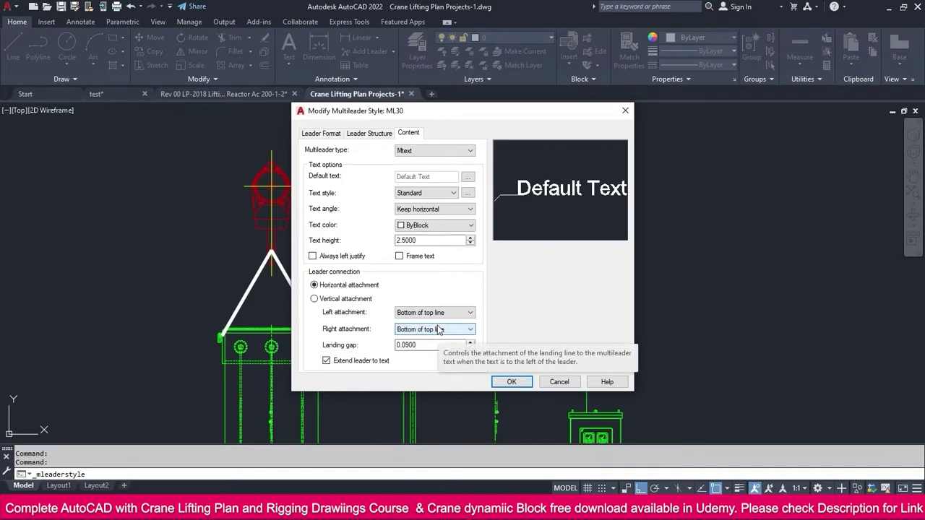
pyautogui.click(421, 345)
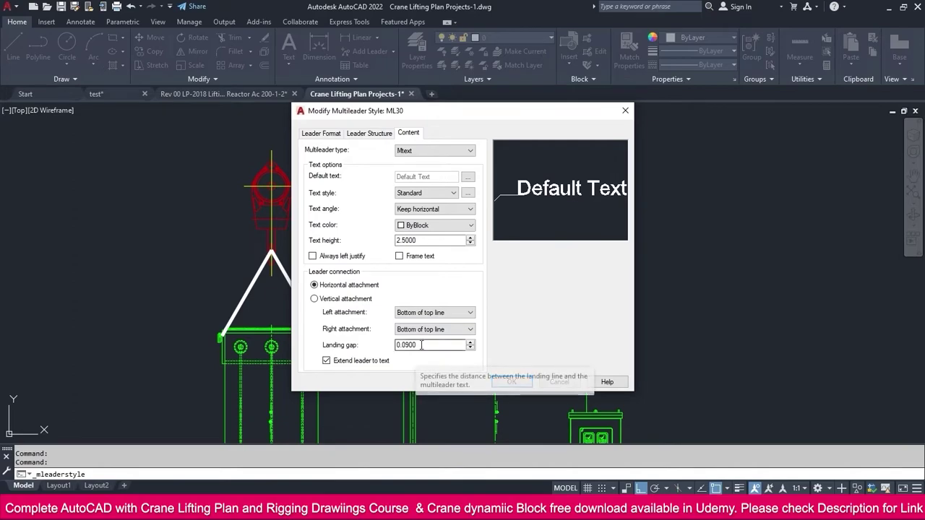
pyautogui.moveTo(421, 345); pyautogui.dragTo(397, 346)
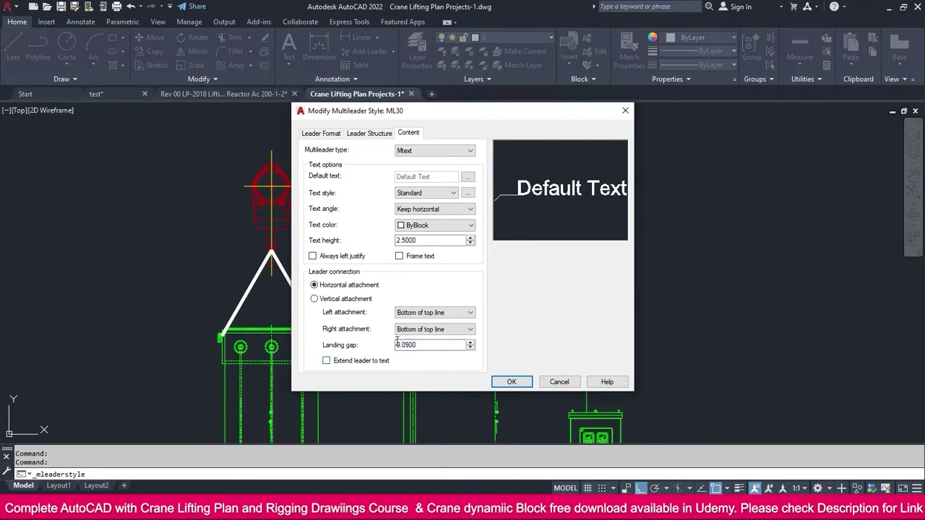
pyautogui.click(512, 382)
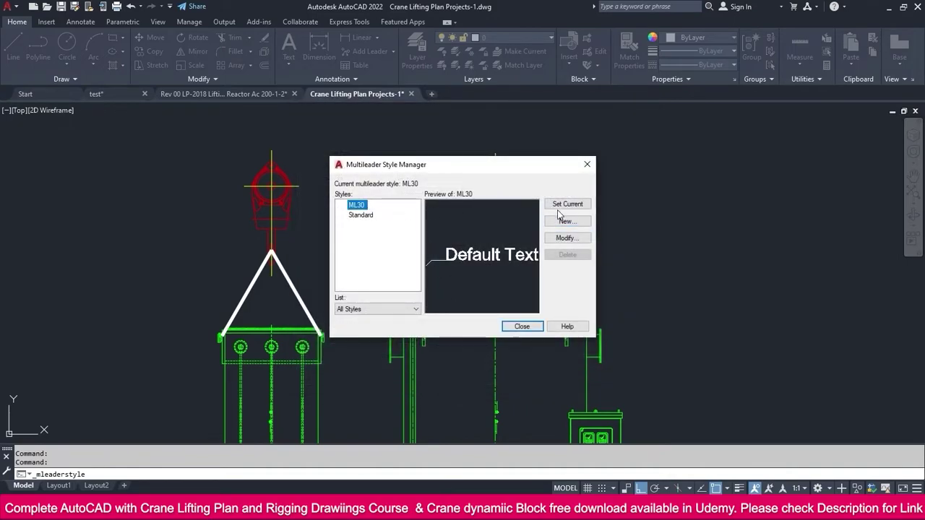
# - Draw an angled ML30 leader from the left sling's shackle to a landing up and right
pyautogui.click(522, 326)
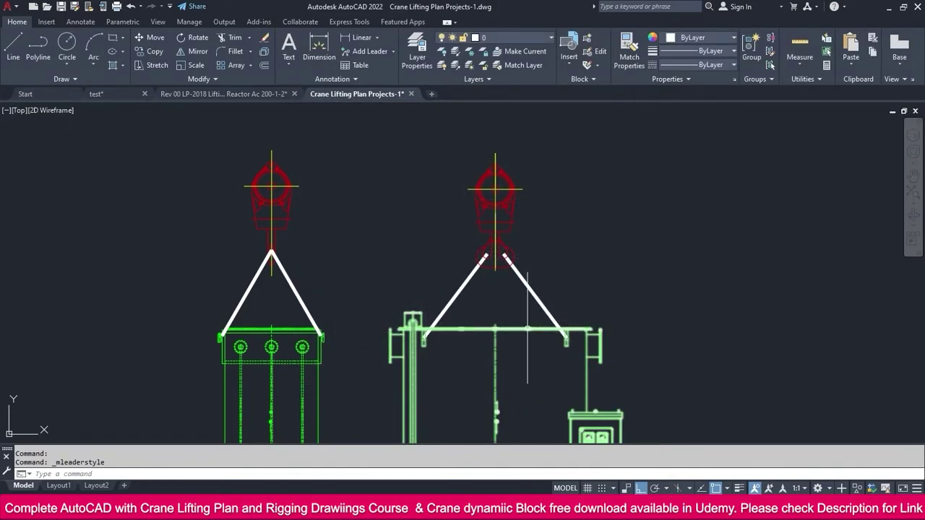
pyautogui.click(392, 51)
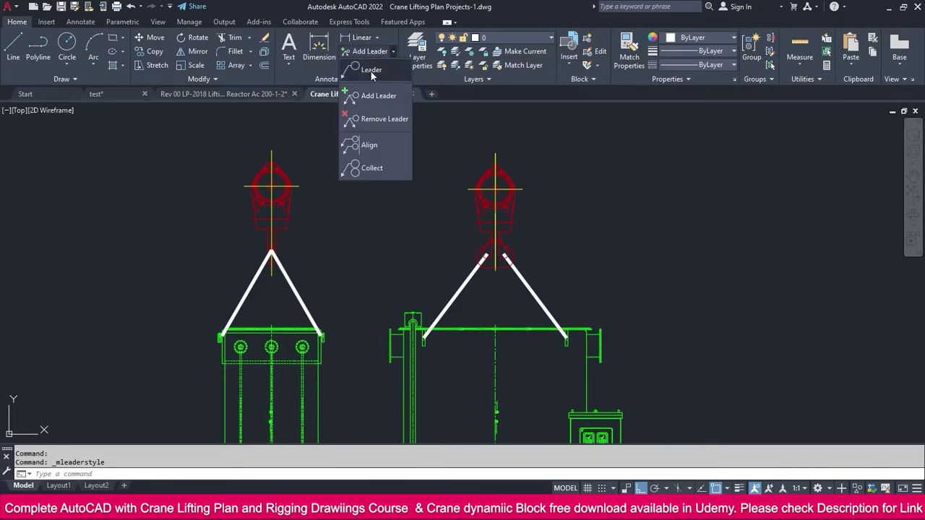
pyautogui.click(372, 68)
pyautogui.scroll(3, 331, 321)
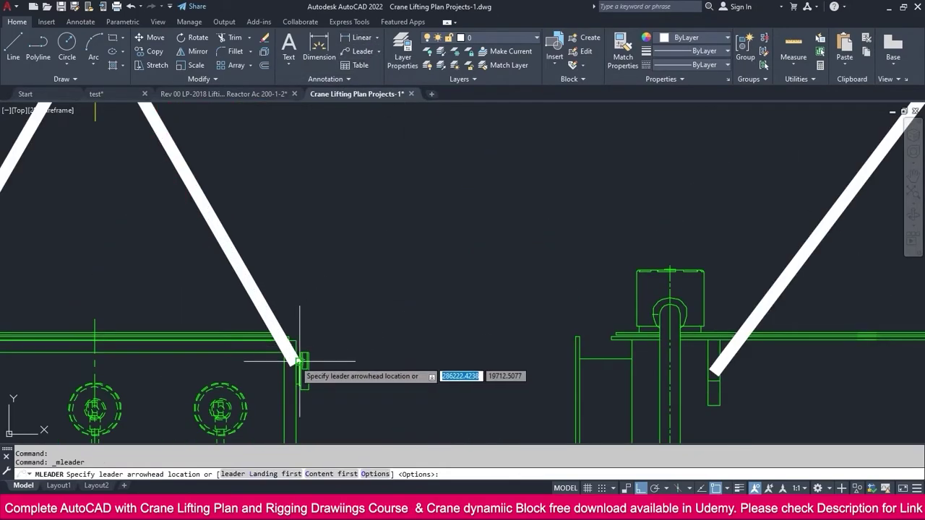
pyautogui.click(296, 355)
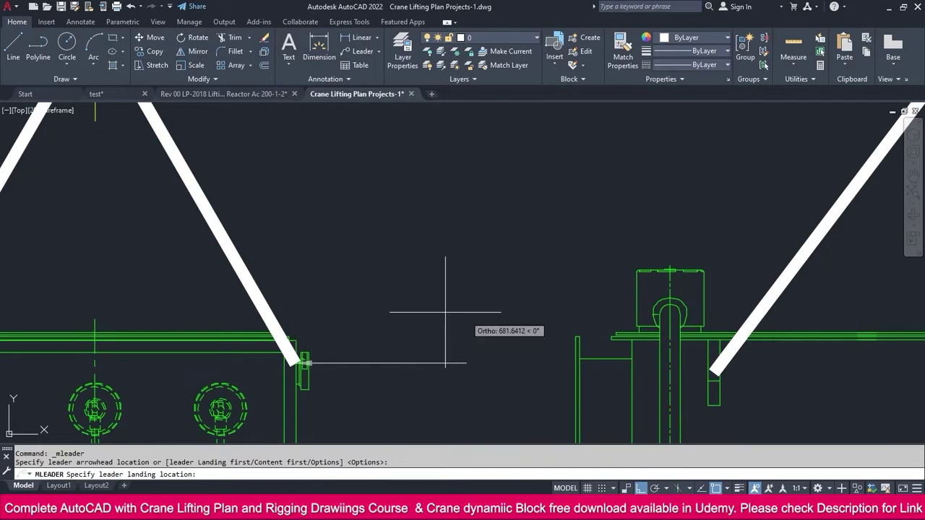
pyautogui.click(640, 488)
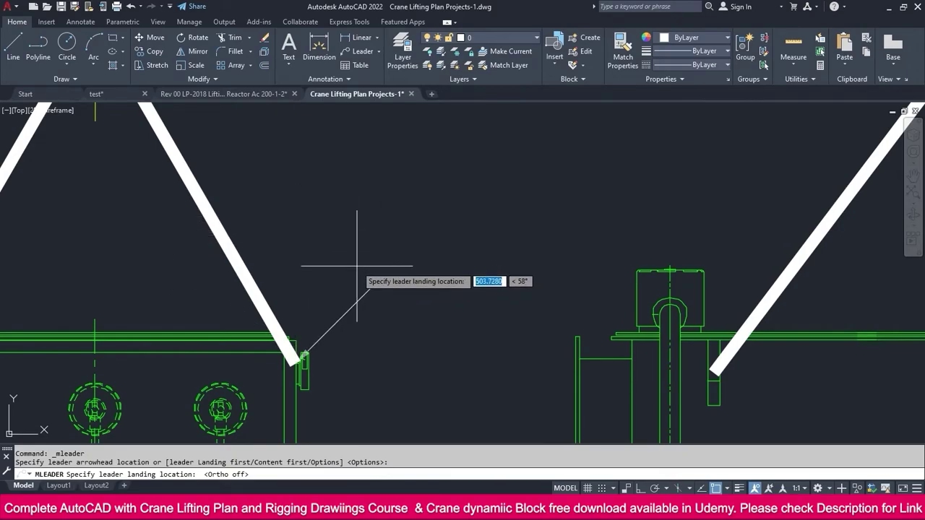
pyautogui.click(365, 293)
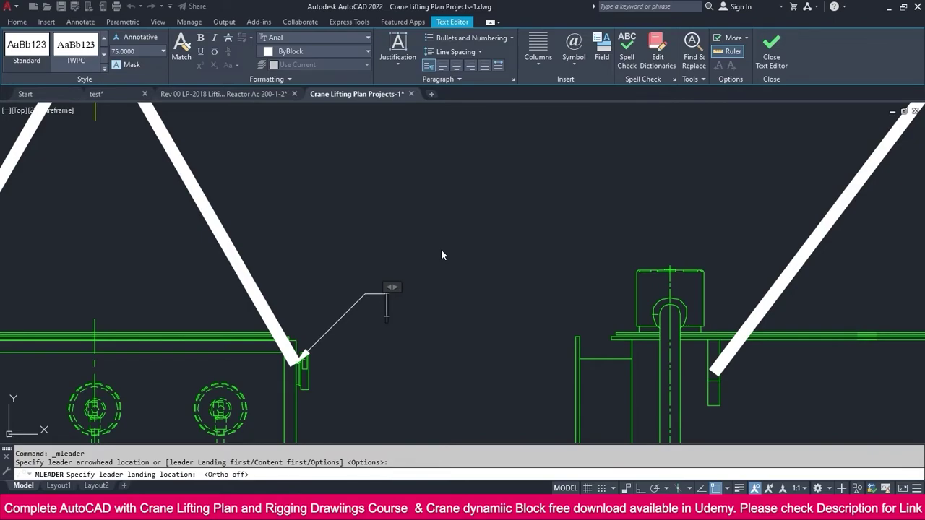
# - Enter BOW SHACKLE (10T) as the leader text and close the MText editor
pyautogui.write('BO')
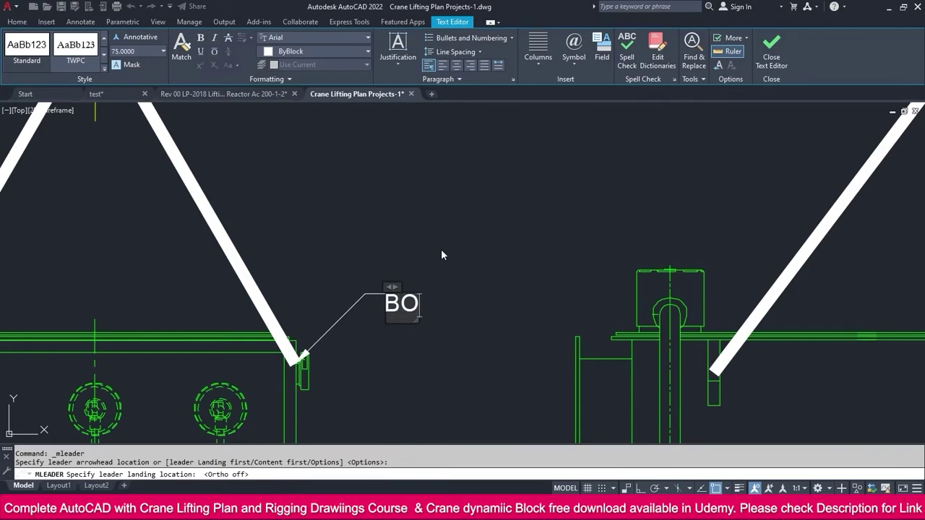
pyautogui.write('W SH')
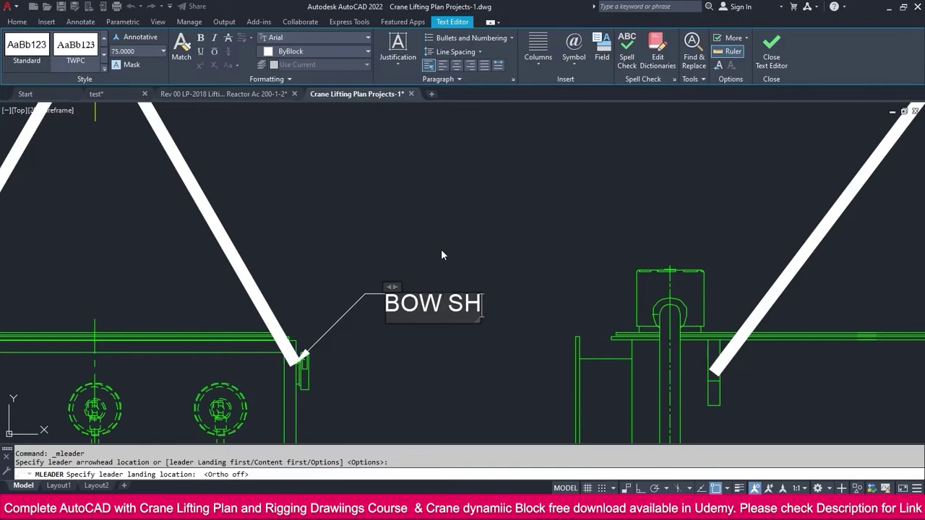
pyautogui.write('ACKLE')
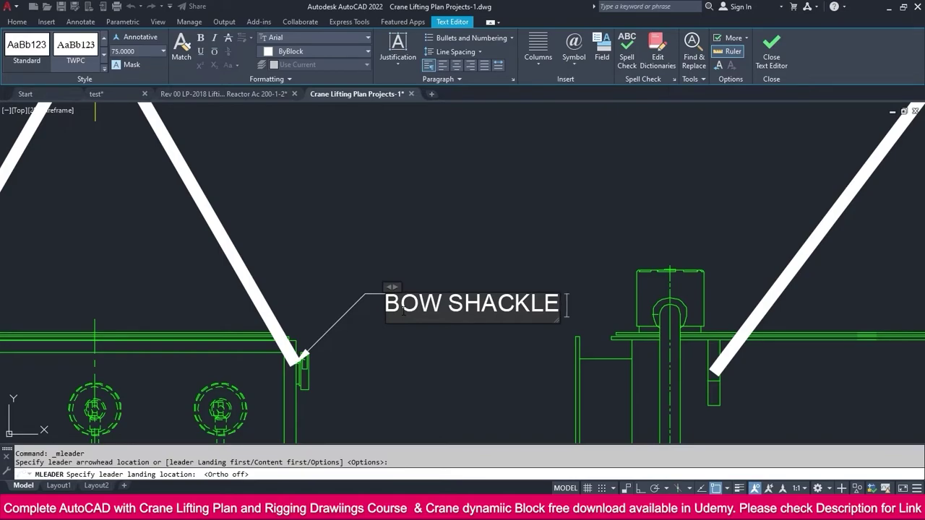
pyautogui.write('(10')
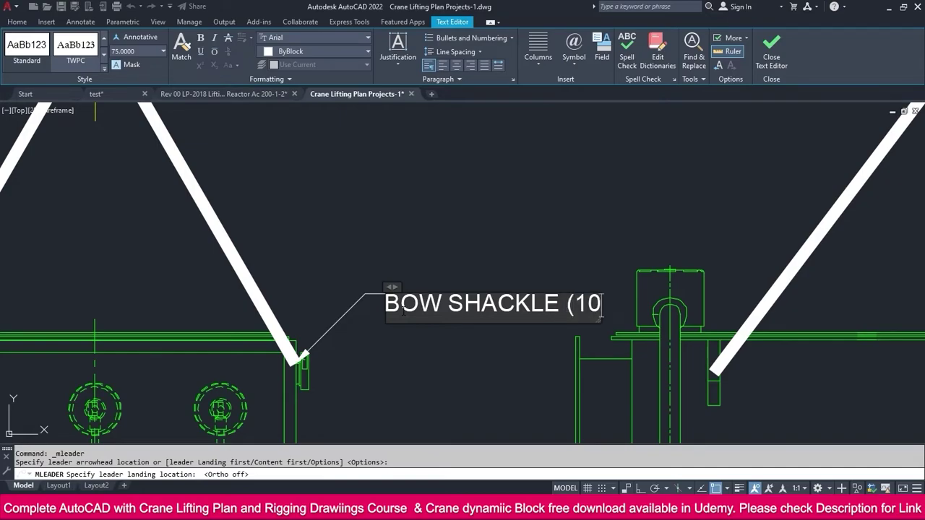
pyautogui.write('T')
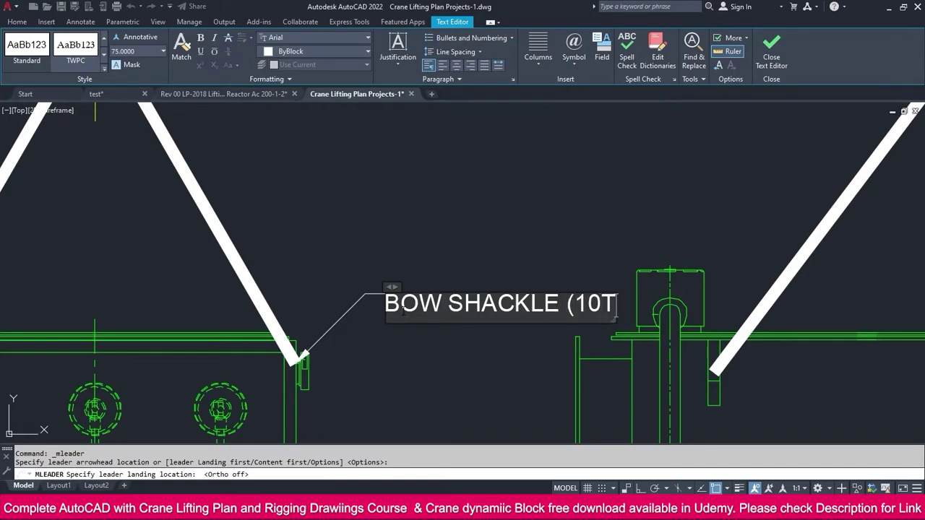
pyautogui.write(')')
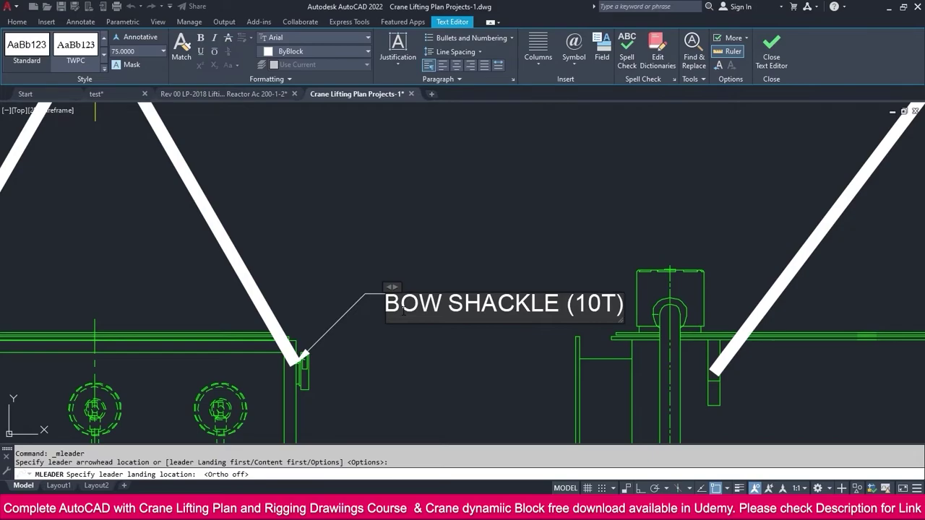
pyautogui.click(427, 216)
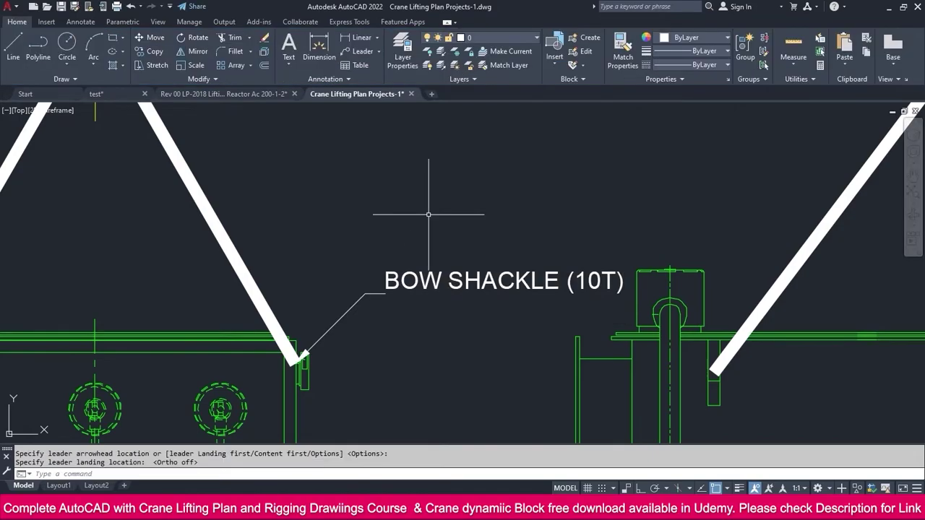
# - Add a second leader from the BOW SHACKLE (10T) label to the right-hand shackle
pyautogui.moveTo(548, 336); pyautogui.dragTo(456, 318, button='middle')
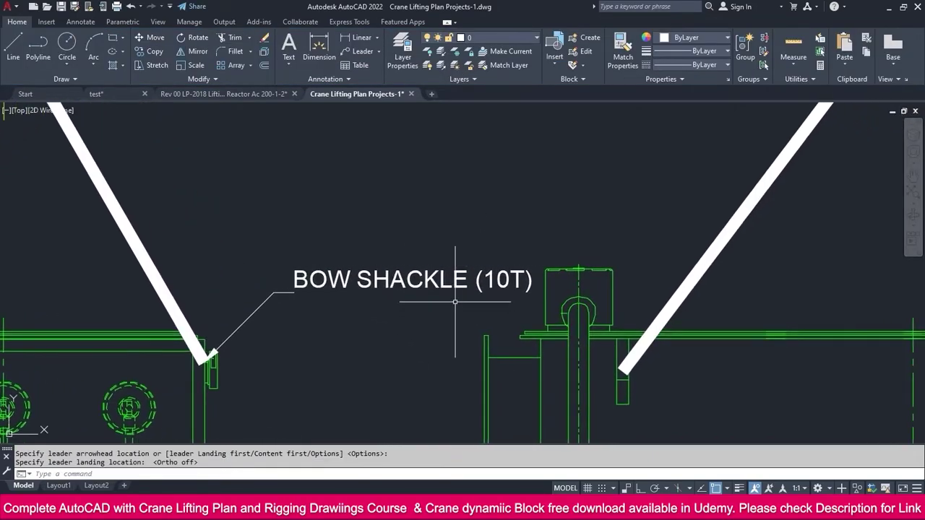
pyautogui.click(453, 295)
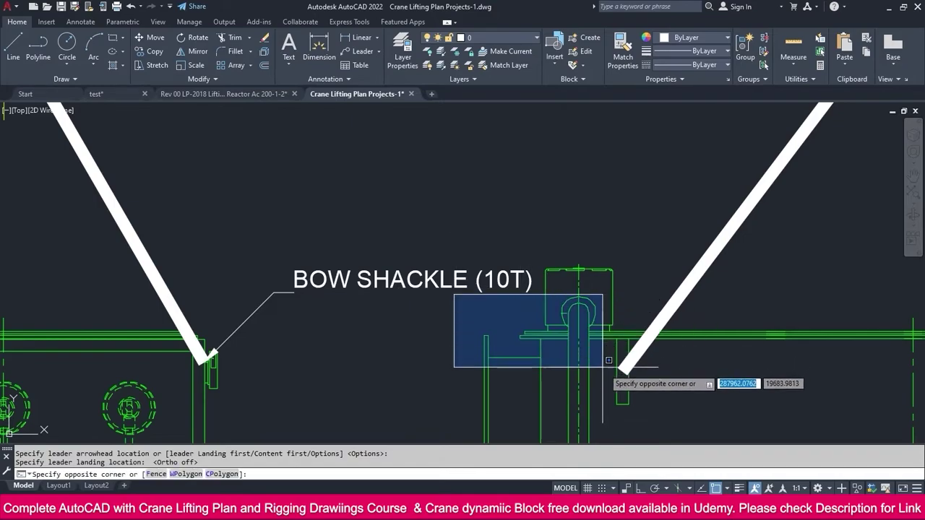
pyautogui.press('Escape')
pyautogui.press('Escape')
pyautogui.scroll(-2, 449, 311)
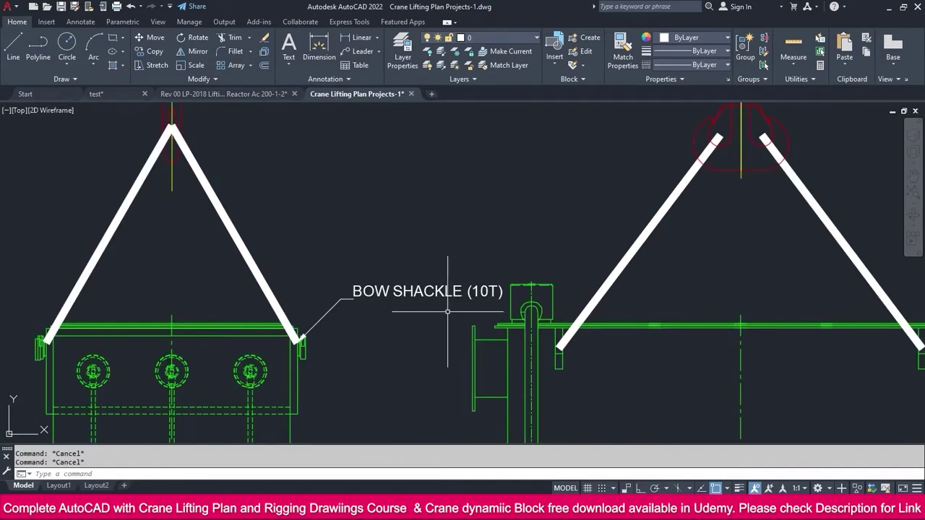
pyautogui.click(378, 51)
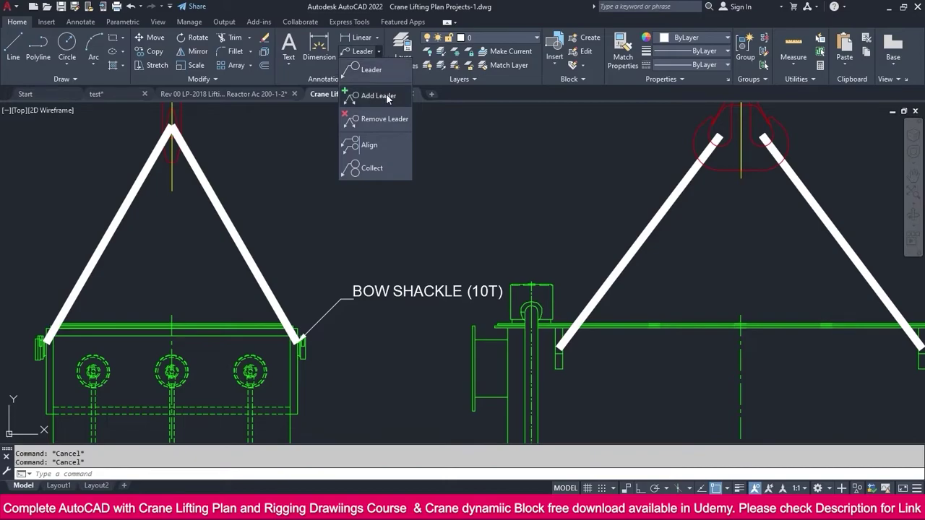
pyautogui.click(379, 96)
pyautogui.click(453, 290)
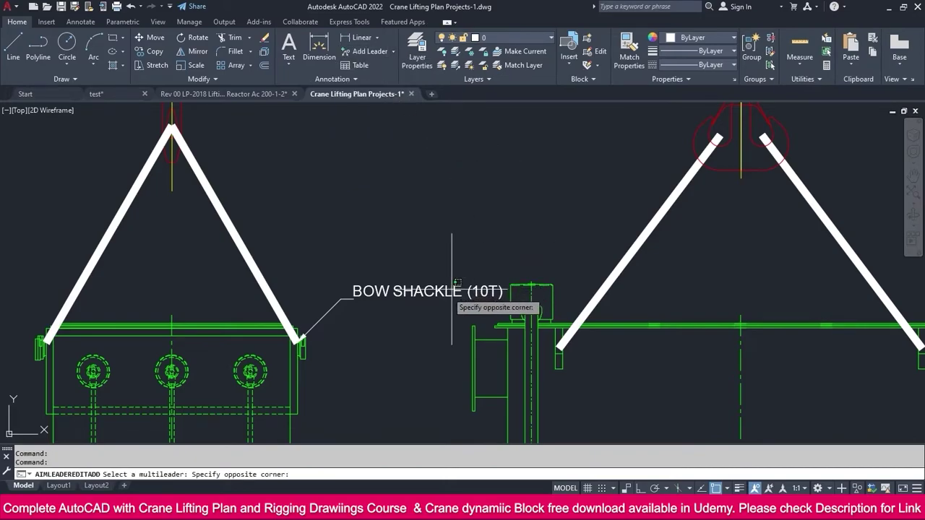
pyautogui.click(340, 296)
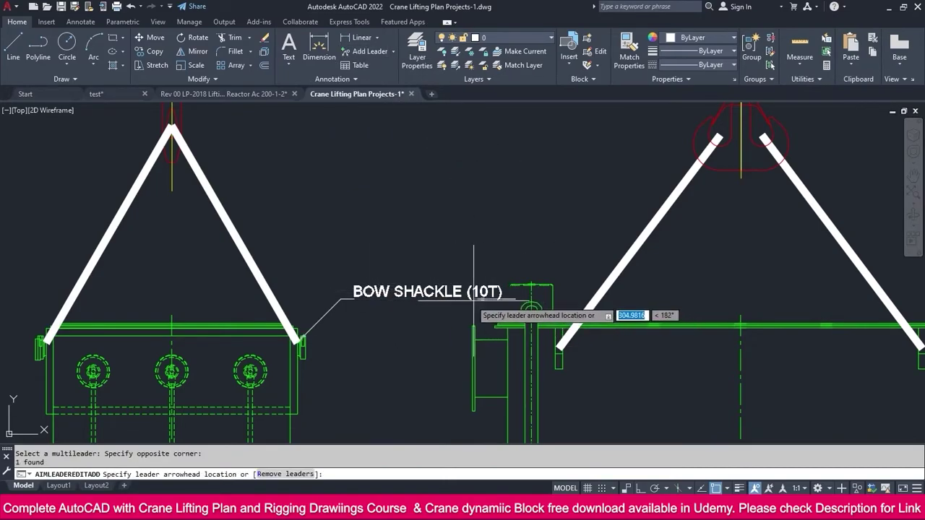
pyautogui.scroll(2, 574, 322)
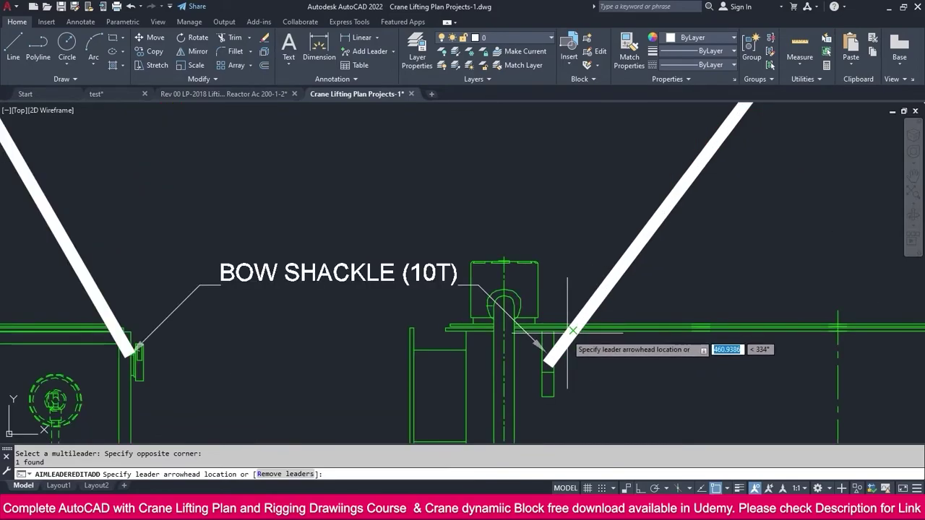
pyautogui.scroll(2, 565, 337)
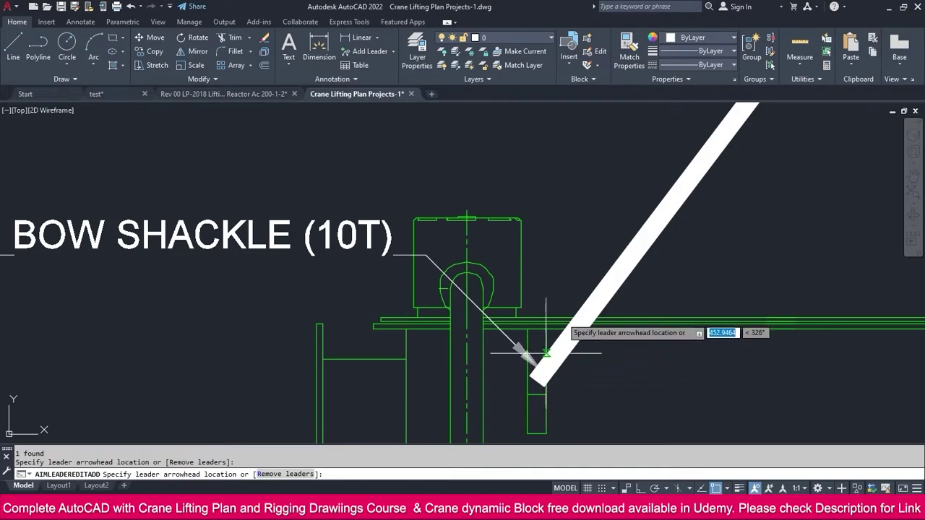
pyautogui.press('Escape')
# - Raise the BOW SHACKLE (10T) text higher above both shackles
pyautogui.scroll(-4, 562, 291)
pyautogui.click(562, 291)
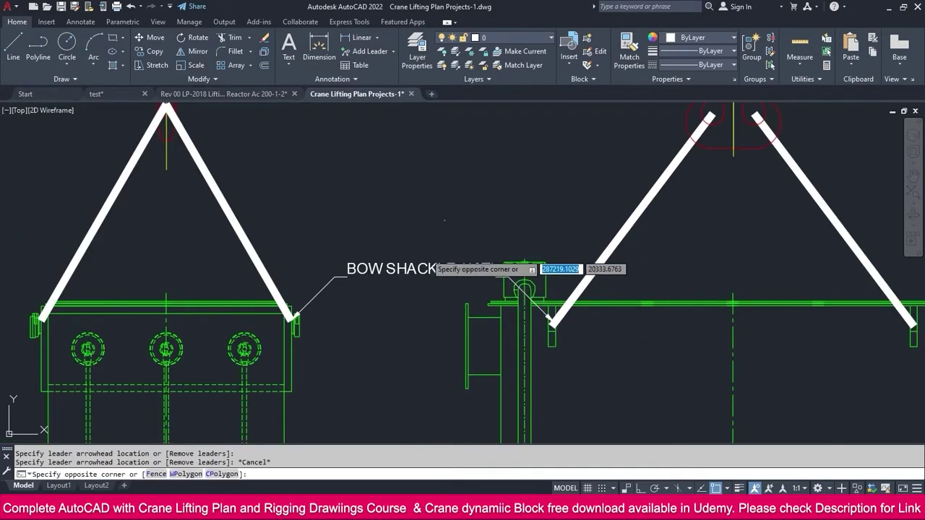
pyautogui.click(432, 263)
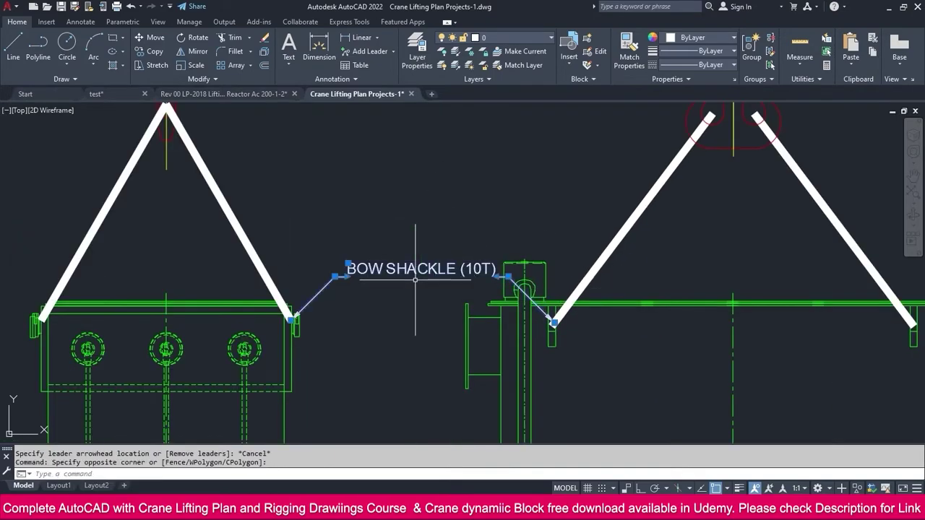
pyautogui.click(345, 264)
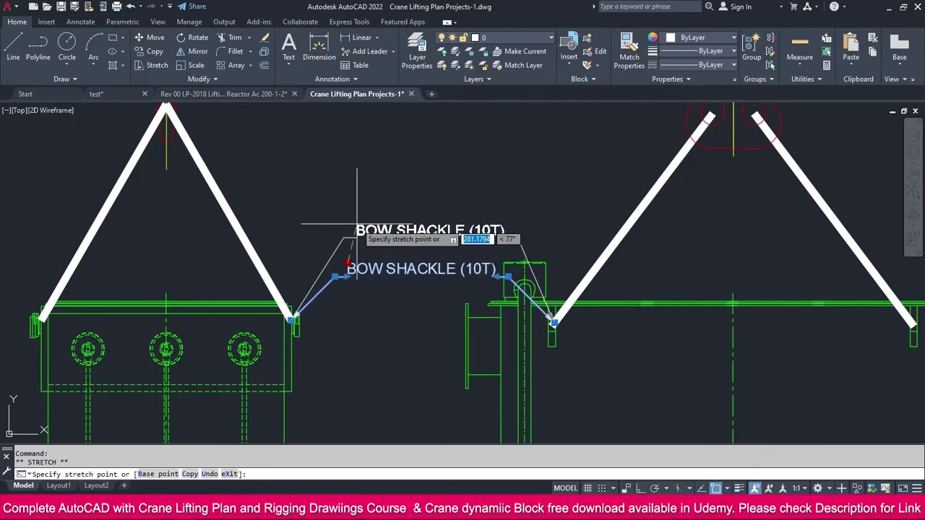
pyautogui.click(353, 228)
pyautogui.press('Escape')
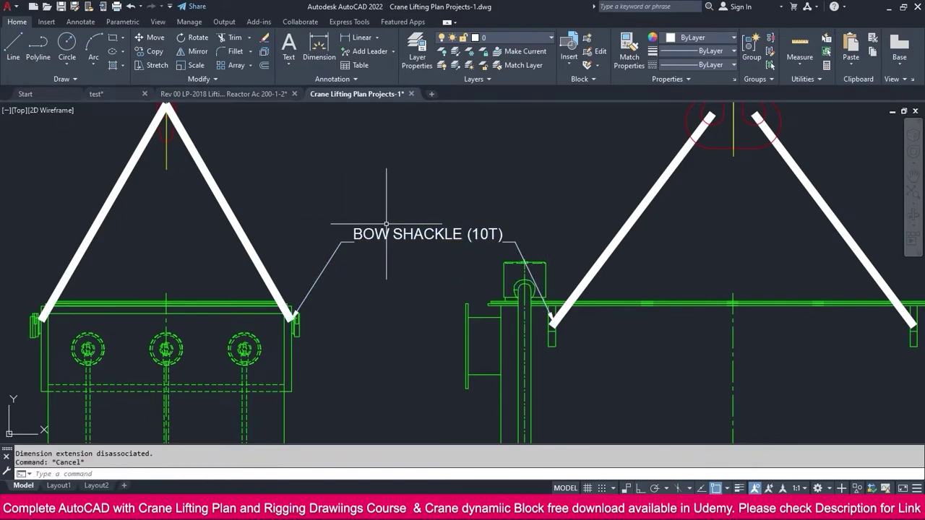
pyautogui.moveTo(391, 199); pyautogui.dragTo(402, 262, button='middle')
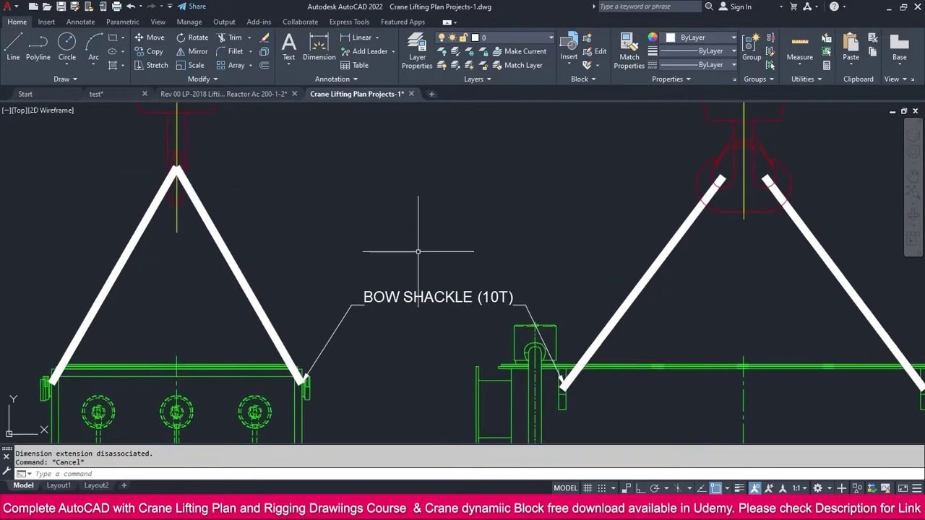
# - Create a multileader labelled 'WIRE ROPE SLING' pointing at the left pair's right sling leg
pyautogui.click(392, 52)
pyautogui.click(368, 69)
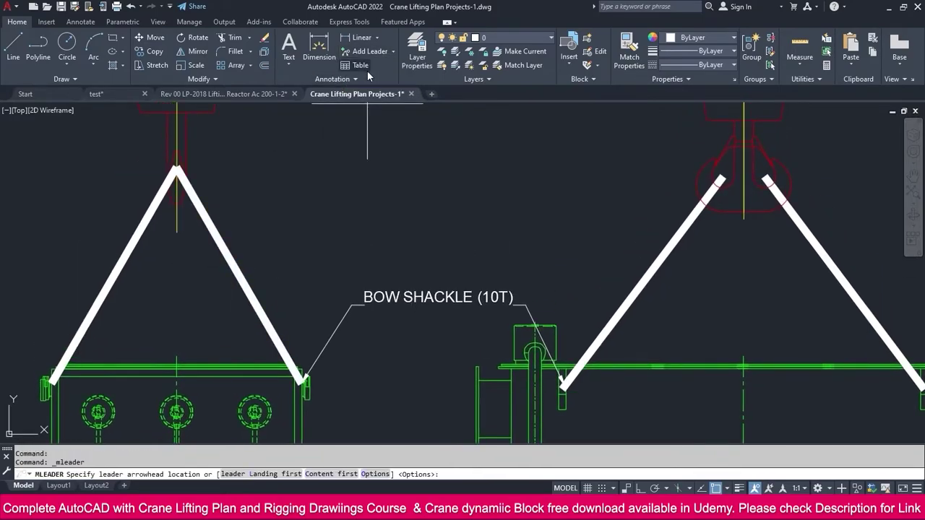
pyautogui.click(243, 260)
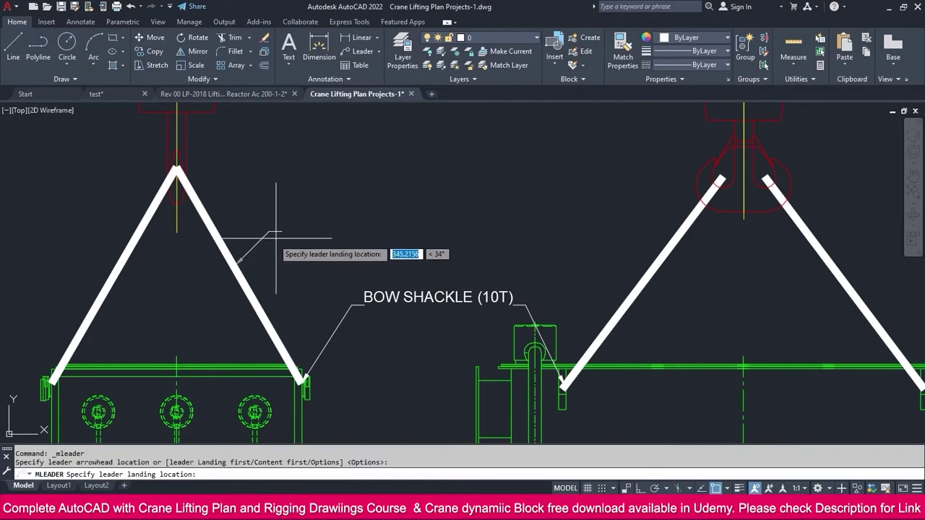
pyautogui.click(294, 217)
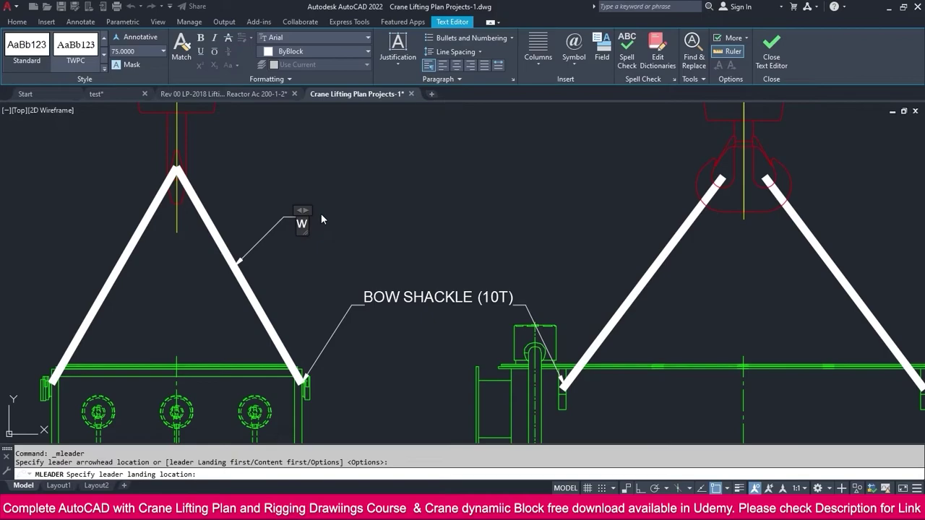
pyautogui.write('WIRE ROPE ')
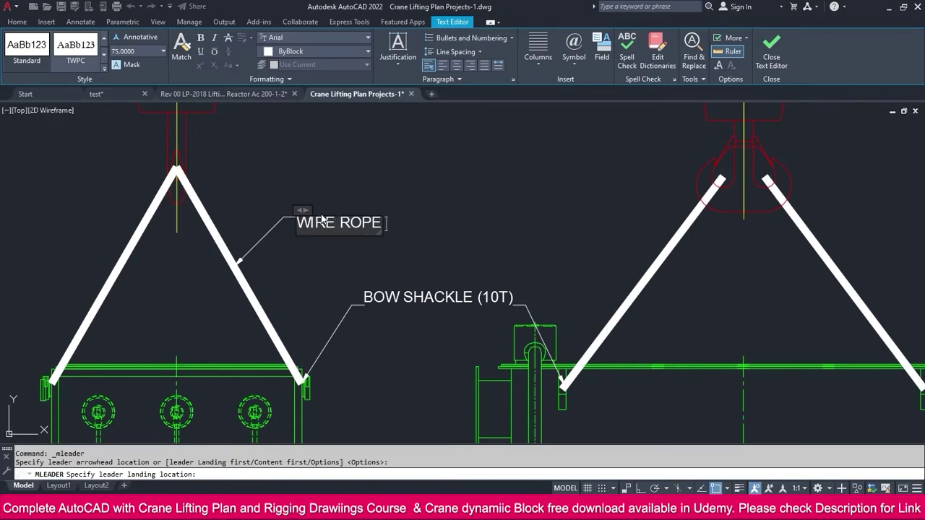
pyautogui.write('SLING')
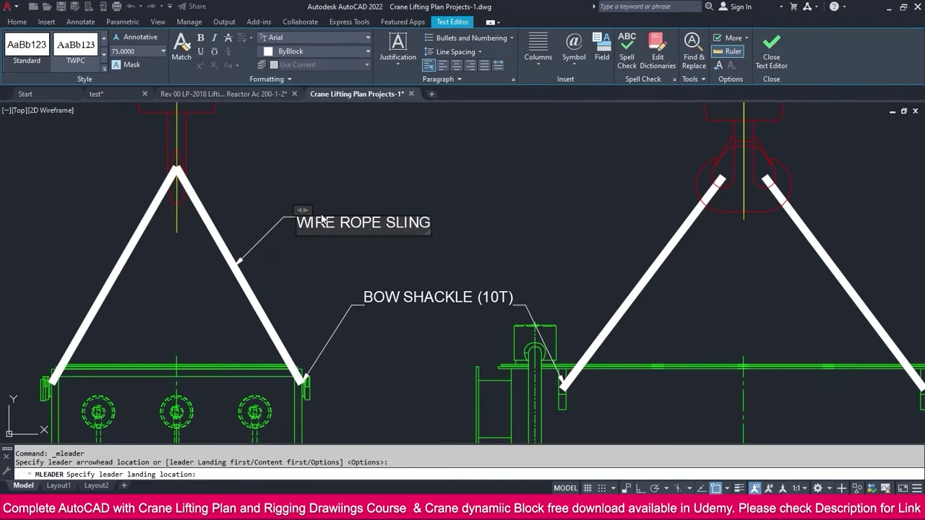
pyautogui.click(382, 180)
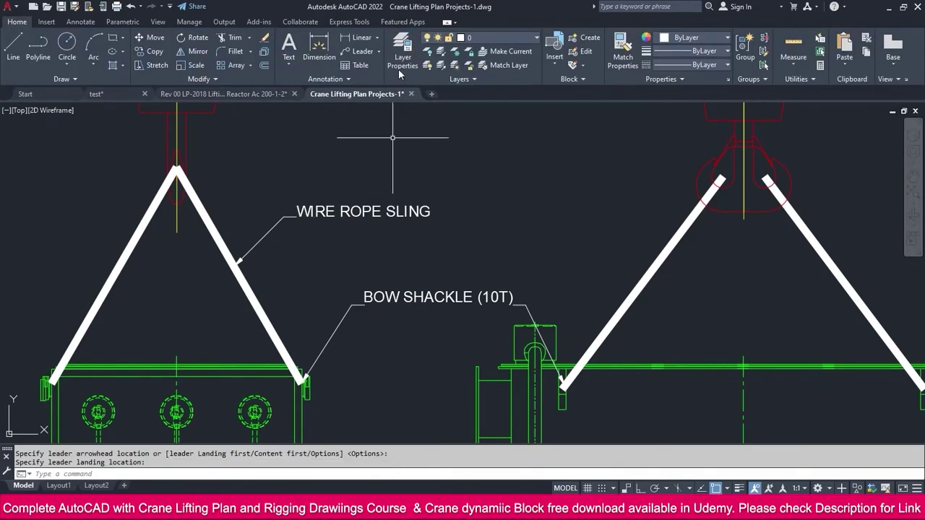
# - Add a second WIRE ROPE SLING leader pointing at the right sling leg
pyautogui.click(355, 151)
pyautogui.click(304, 221)
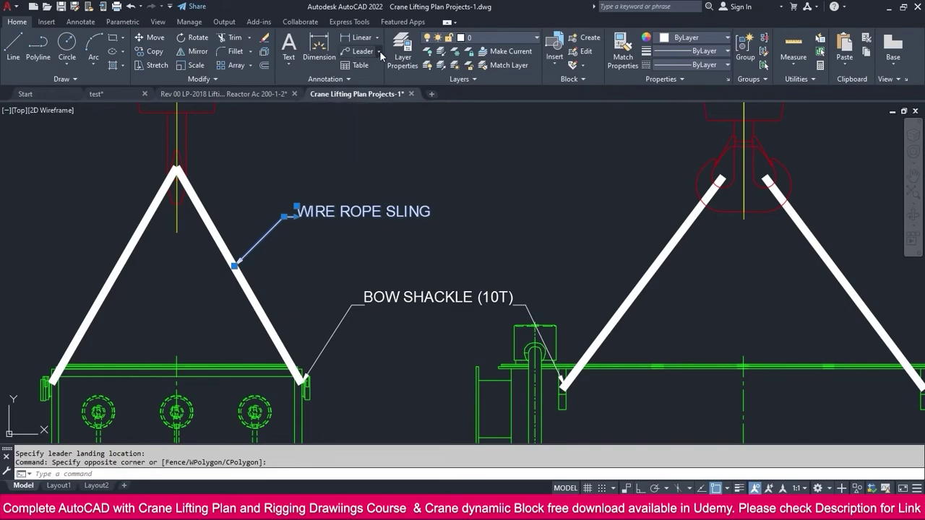
pyautogui.click(379, 52)
pyautogui.click(378, 95)
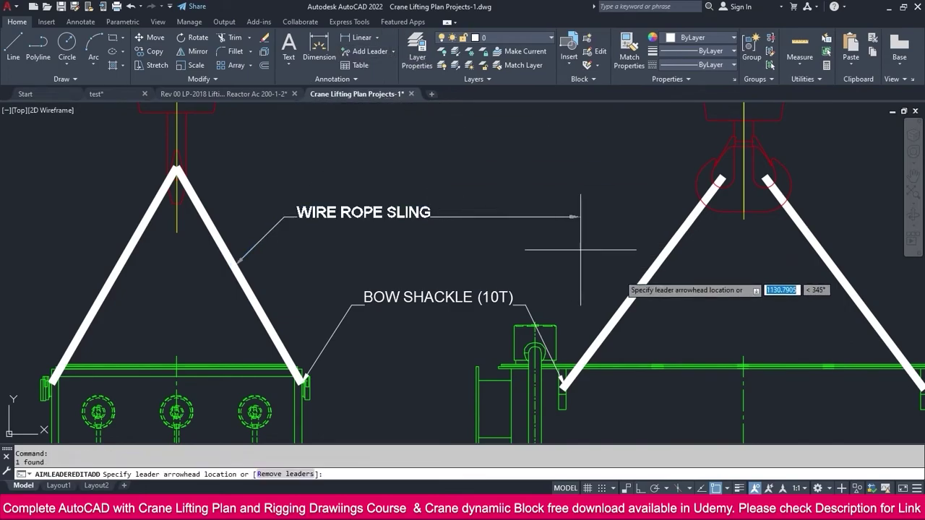
pyautogui.click(627, 294)
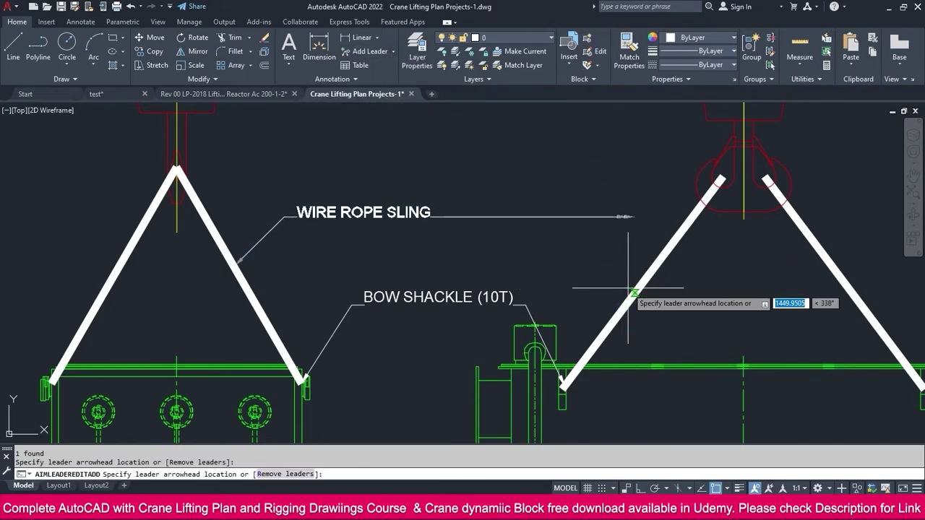
pyautogui.click(587, 354)
pyautogui.press('Escape')
# - Remove the stray horizontal leader from the WIRE ROPE SLING multileader
pyautogui.click(536, 208)
pyautogui.click(502, 215)
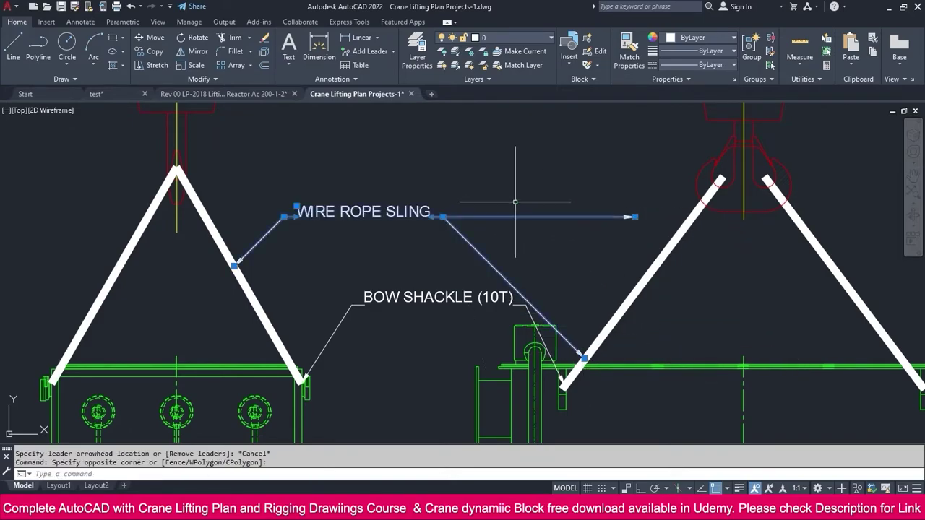
pyautogui.press('Escape')
pyautogui.click(393, 51)
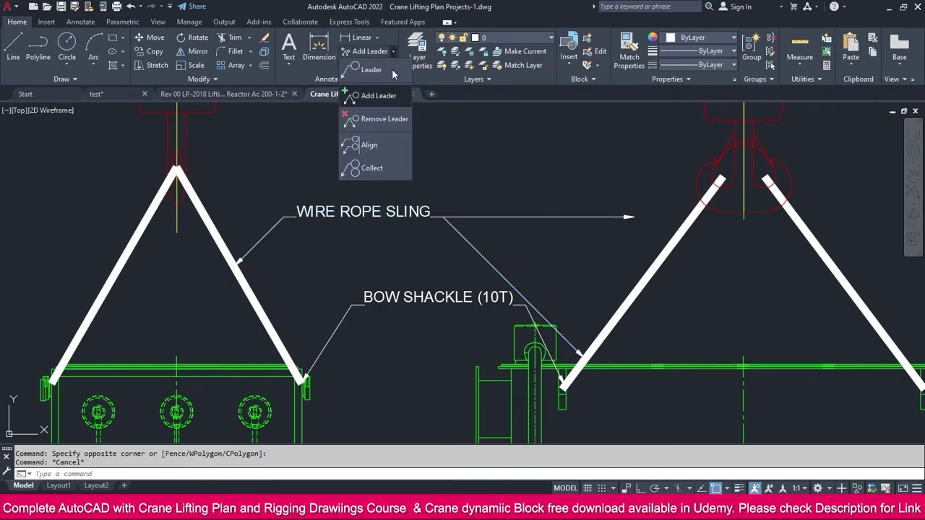
pyautogui.click(377, 120)
pyautogui.click(627, 216)
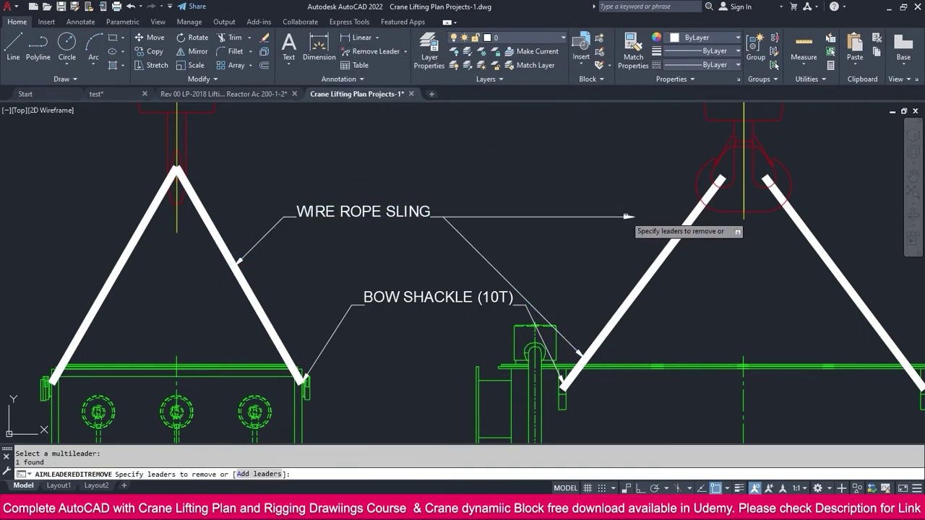
pyautogui.click(627, 216)
pyautogui.press('Return')
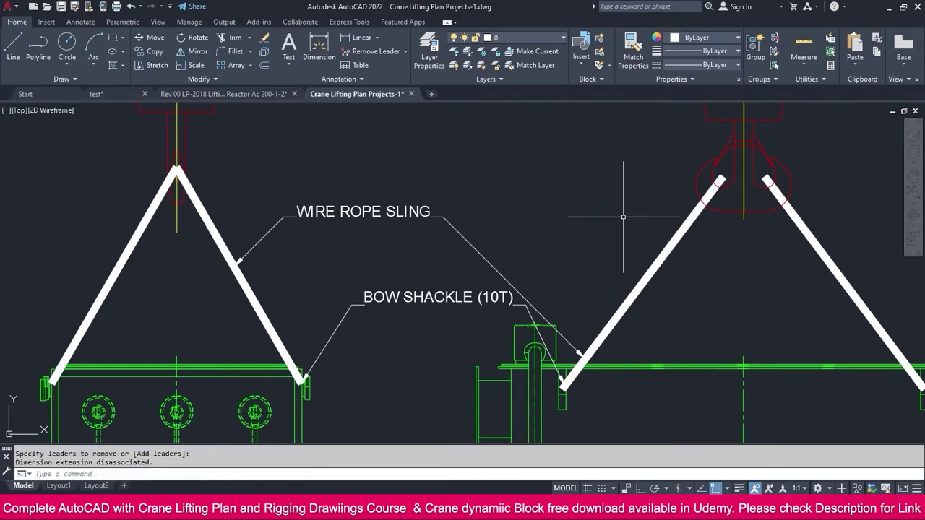
# - Nudge the WIRE ROPE SLING label text to the right
pyautogui.click(474, 198)
pyautogui.click(405, 217)
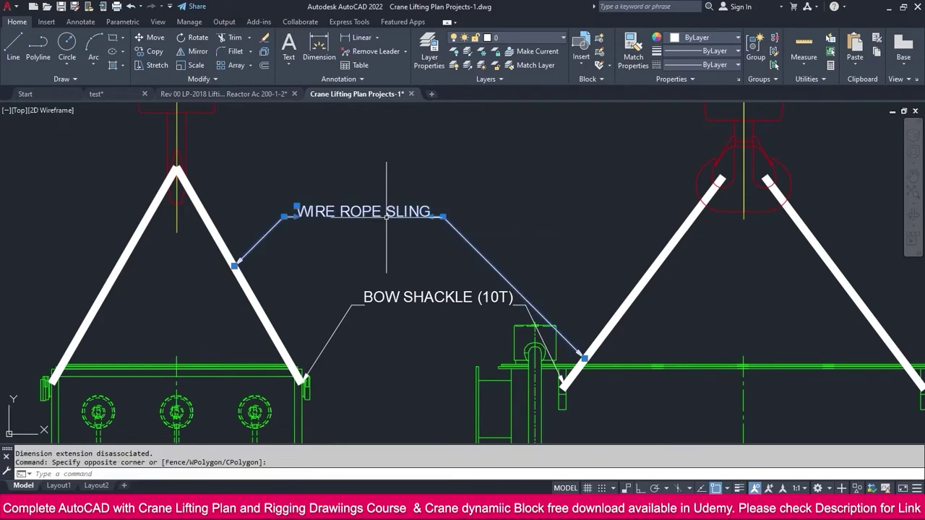
pyautogui.click(294, 203)
pyautogui.press('Escape')
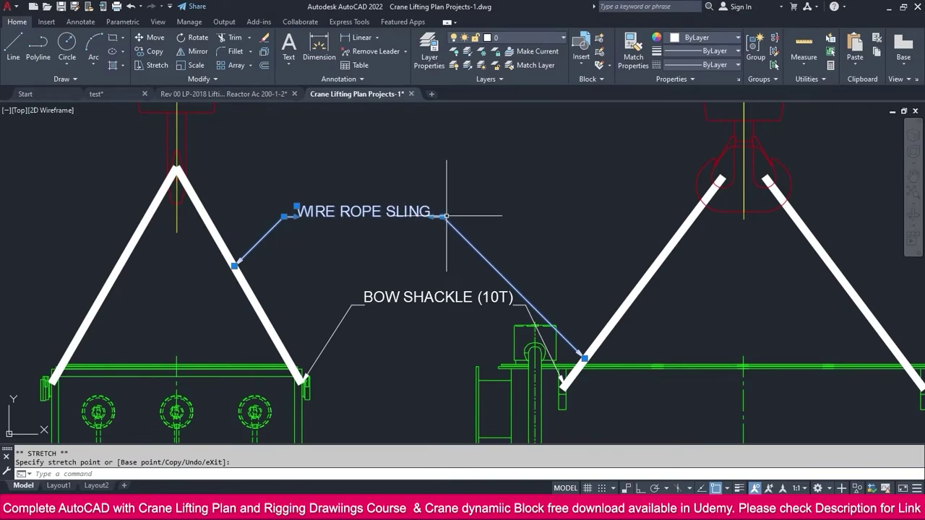
pyautogui.click(444, 215)
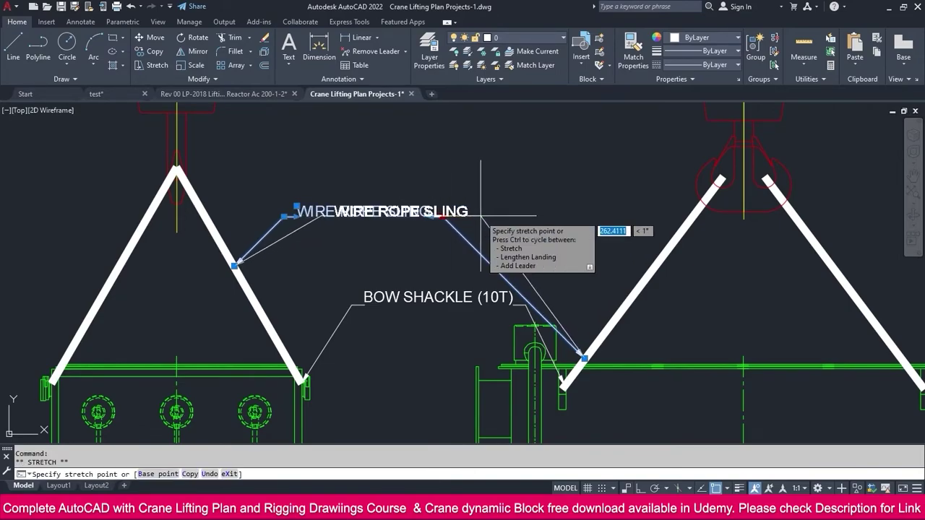
pyautogui.click(480, 214)
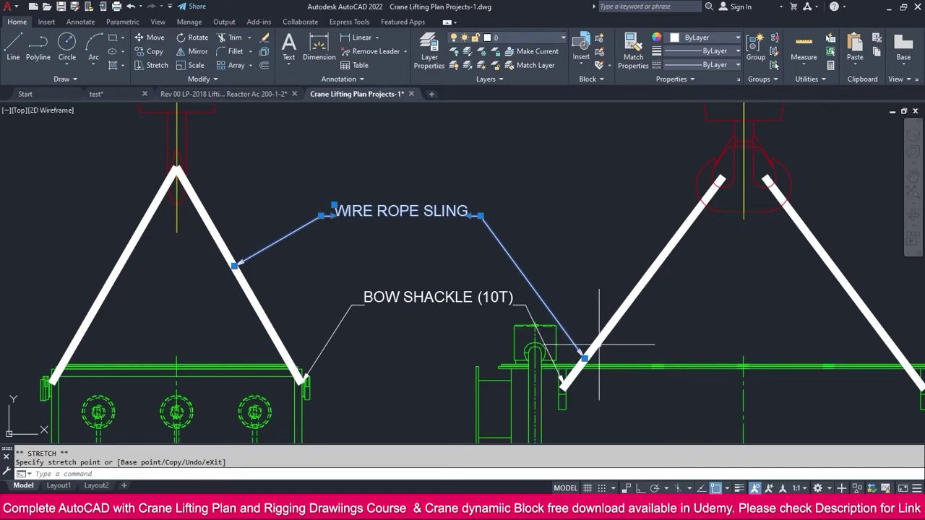
pyautogui.press('Escape')
# - Create a multileader labelled 'HOOK BLOCK (2T)' pointing at the left sling apex
pyautogui.moveTo(408, 197); pyautogui.dragTo(424, 286, button='middle')
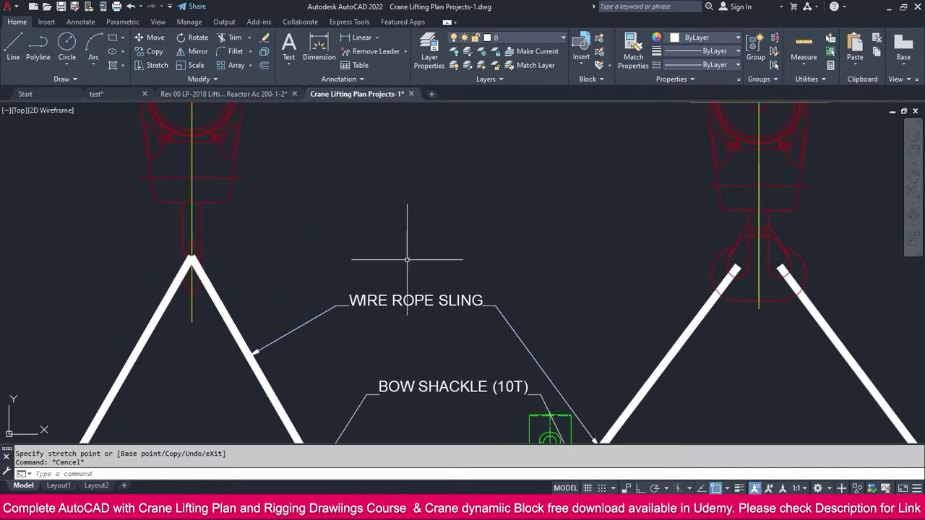
pyautogui.click(405, 51)
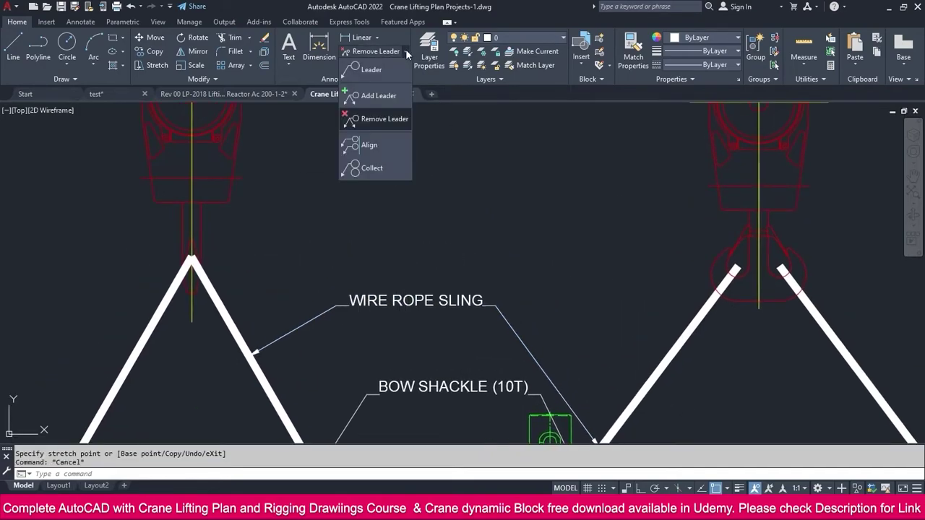
pyautogui.click(364, 70)
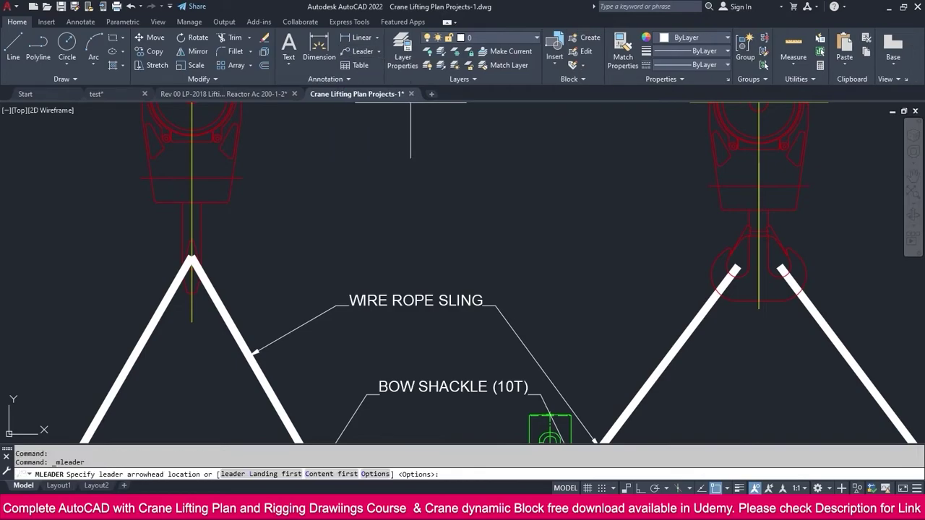
pyautogui.click(191, 256)
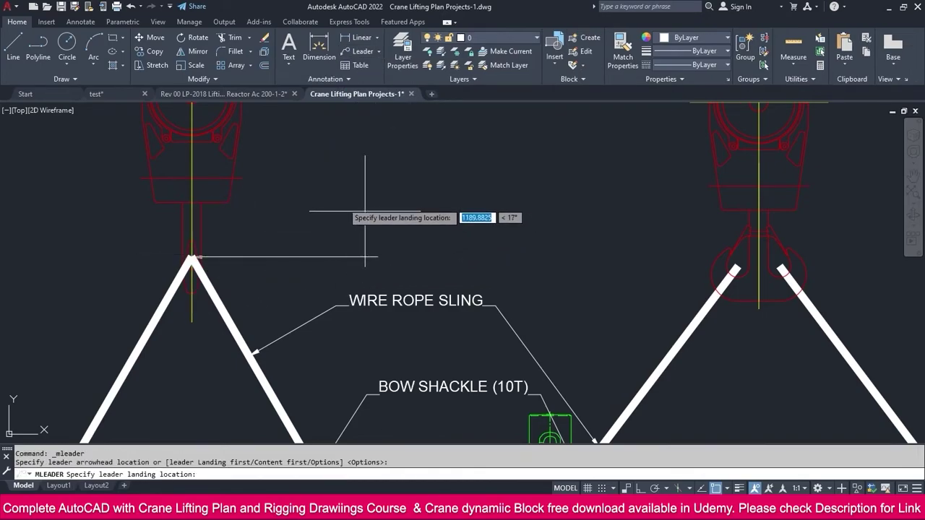
pyautogui.click(277, 213)
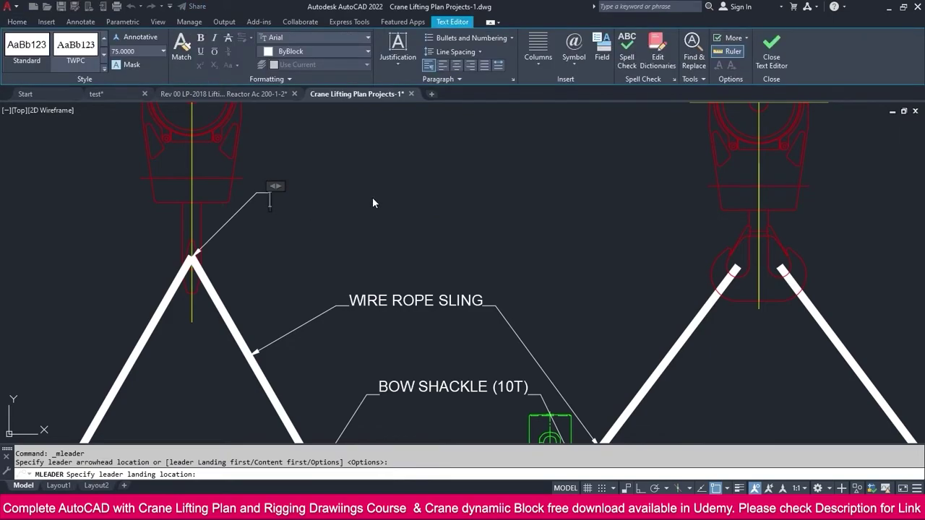
pyautogui.write('HOO')
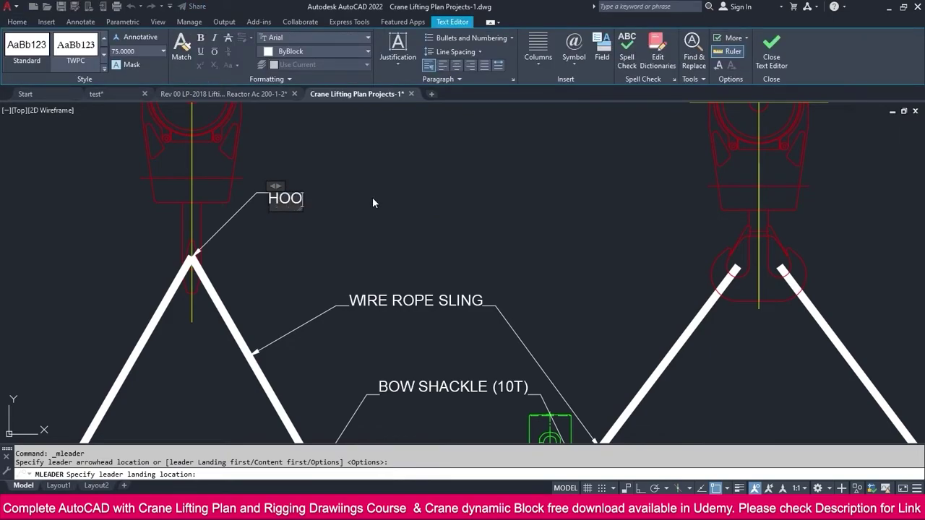
pyautogui.write('K BLOCK')
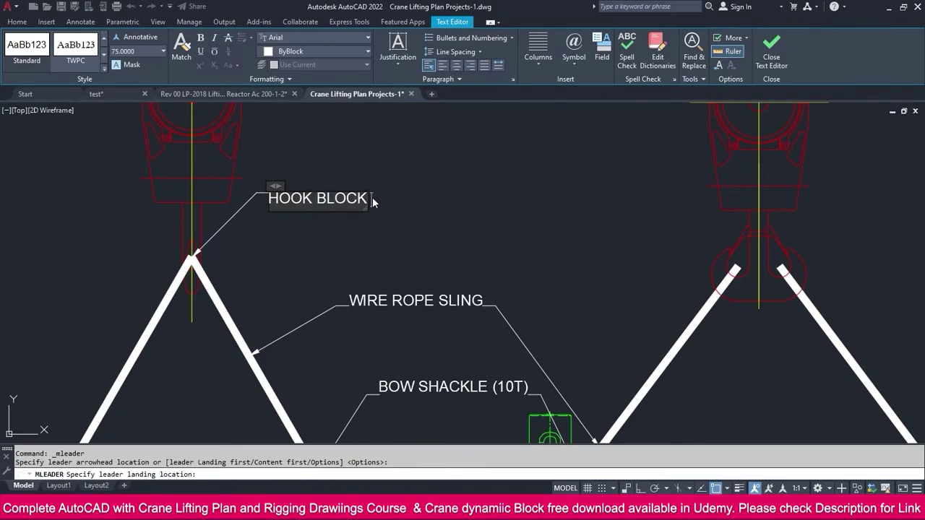
pyautogui.write(' 2')
pyautogui.click(495, 186)
# - Add a second HOOK BLOCK (2T) leader and stretch its arrowhead to the right sling's top
pyautogui.press('Escape')
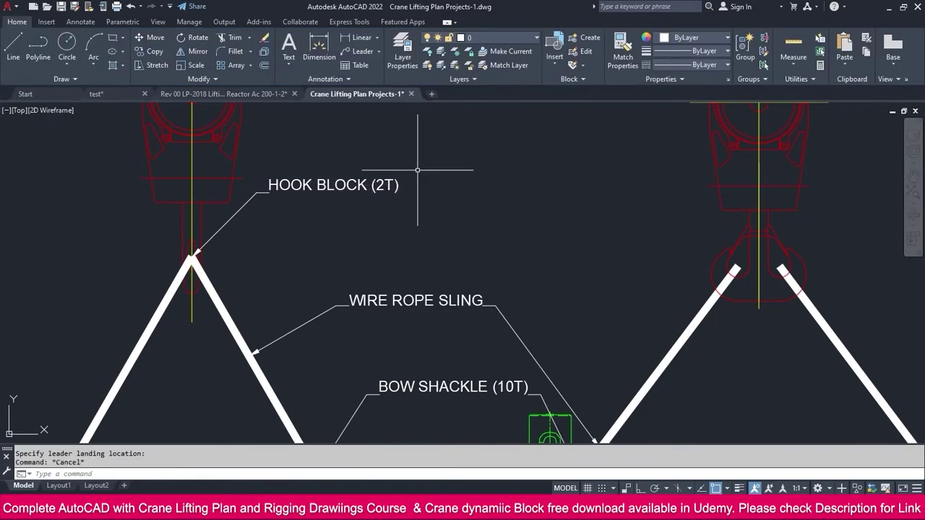
pyautogui.click(611, 231)
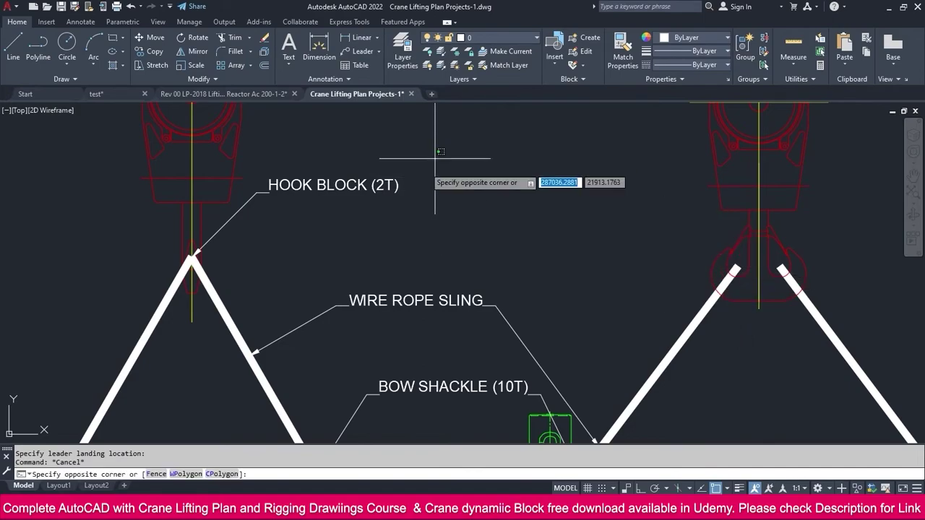
pyautogui.click(392, 186)
pyautogui.click(378, 52)
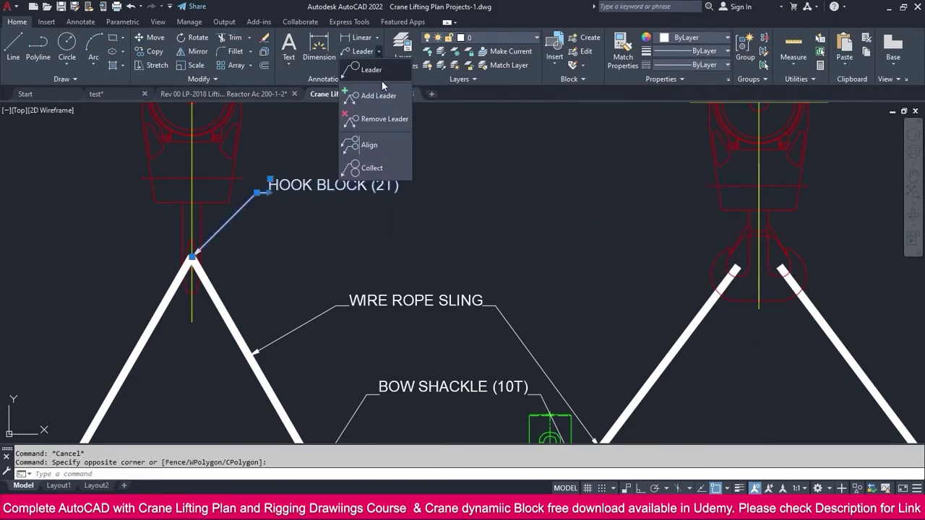
pyautogui.click(384, 97)
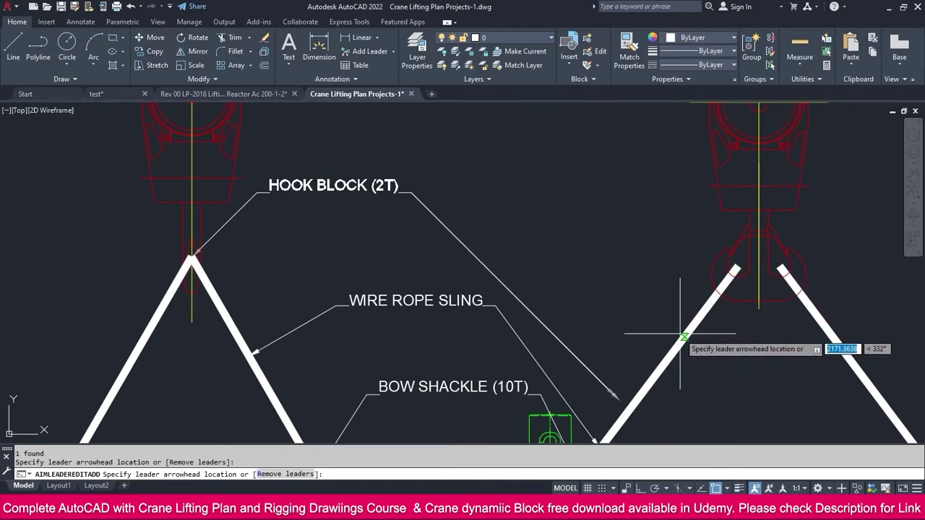
pyautogui.press('Escape')
pyautogui.click(616, 397)
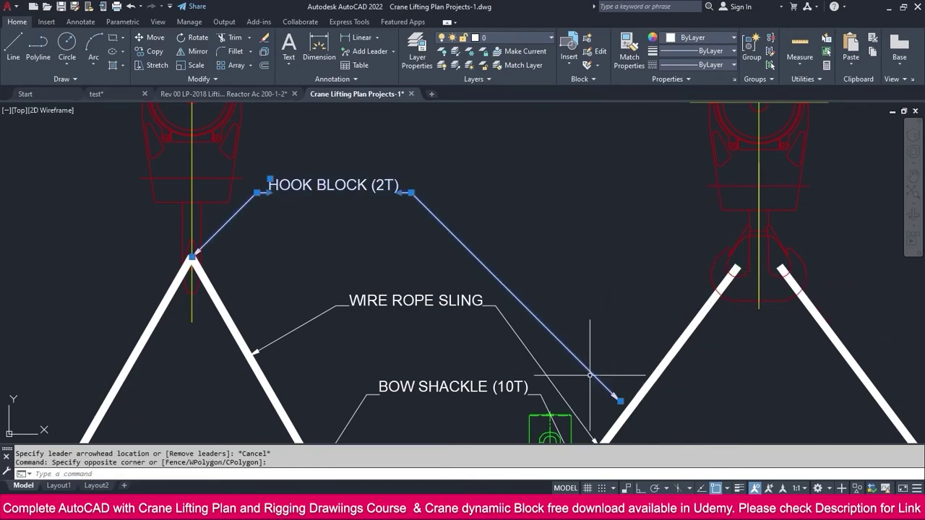
pyautogui.click(619, 399)
pyautogui.click(735, 268)
pyautogui.press('Escape')
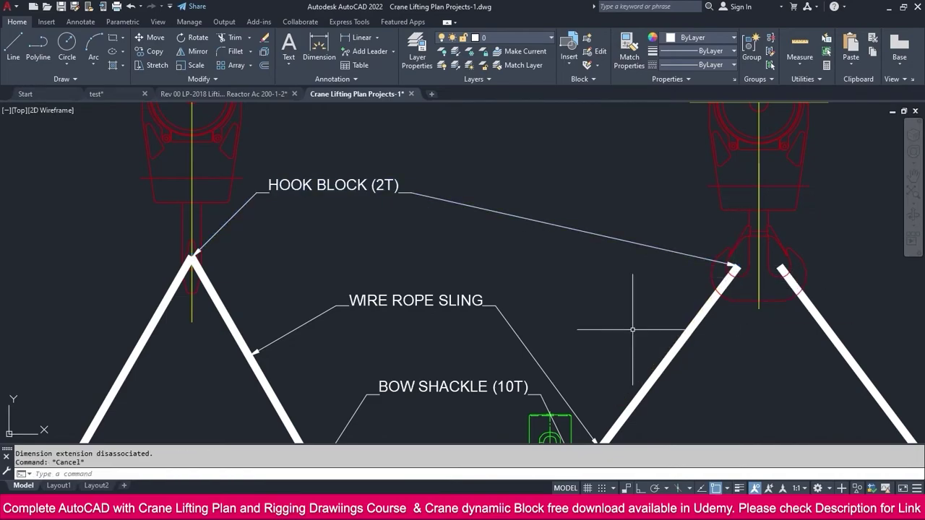
pyautogui.scroll(-2, 633, 329)
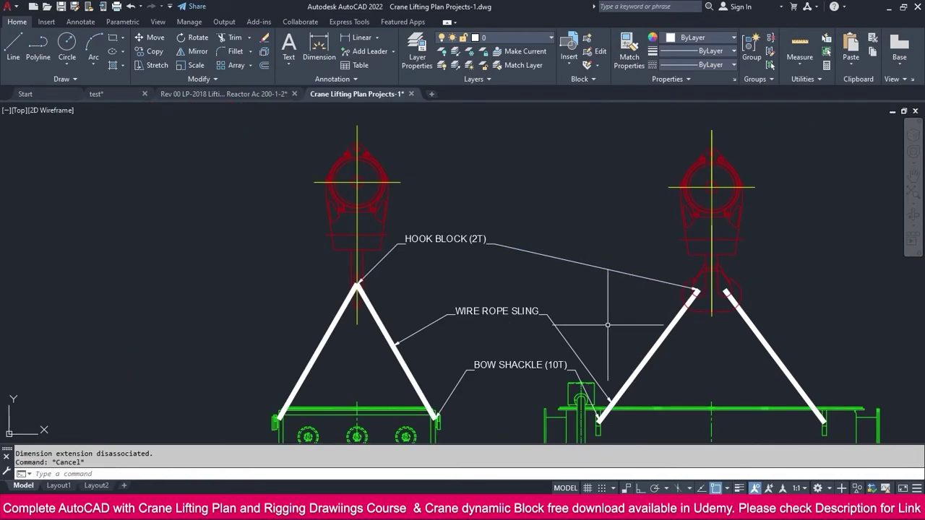
# - Move the HOOK BLOCK (2T) text to sit centred between the two hooks
pyautogui.press('Escape')
pyautogui.moveTo(543, 329); pyautogui.dragTo(536, 273, button='middle')
pyautogui.click(496, 167)
pyautogui.click(431, 195)
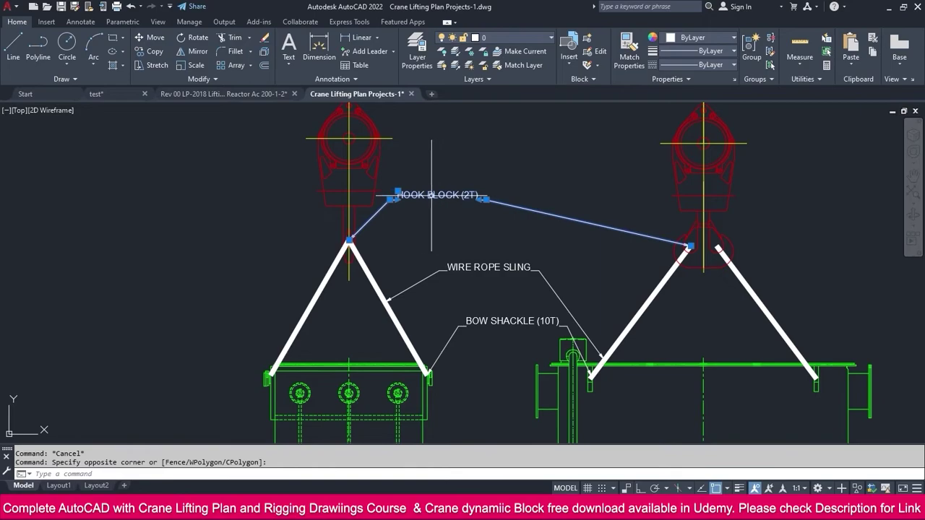
pyautogui.click(397, 193)
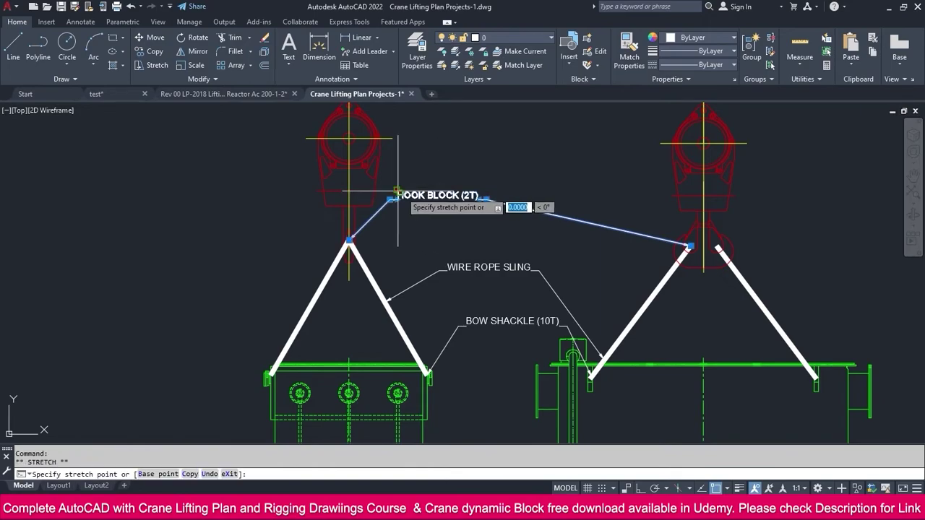
pyautogui.click(478, 204)
# - Stretch the WIRE ROPE SLING right arrowhead higher up the right sling
pyautogui.click(492, 244)
pyautogui.click(484, 273)
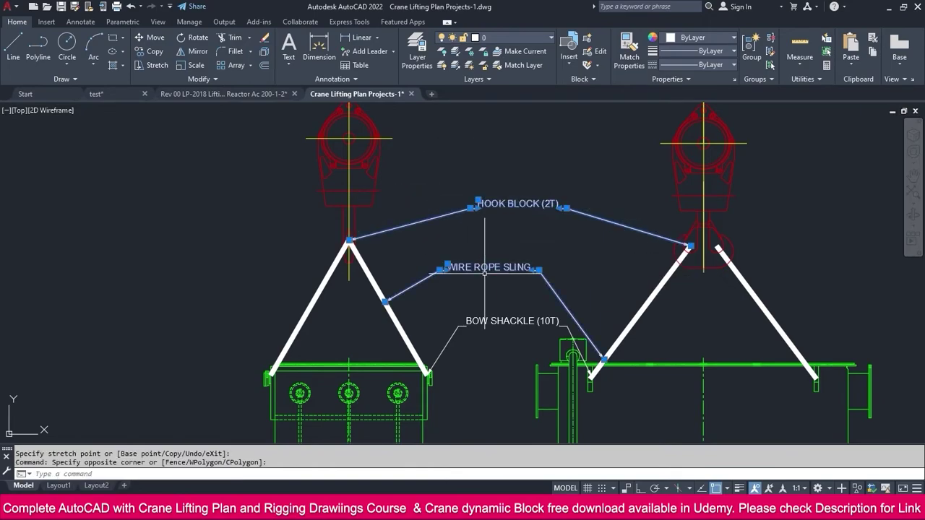
pyautogui.press('Escape')
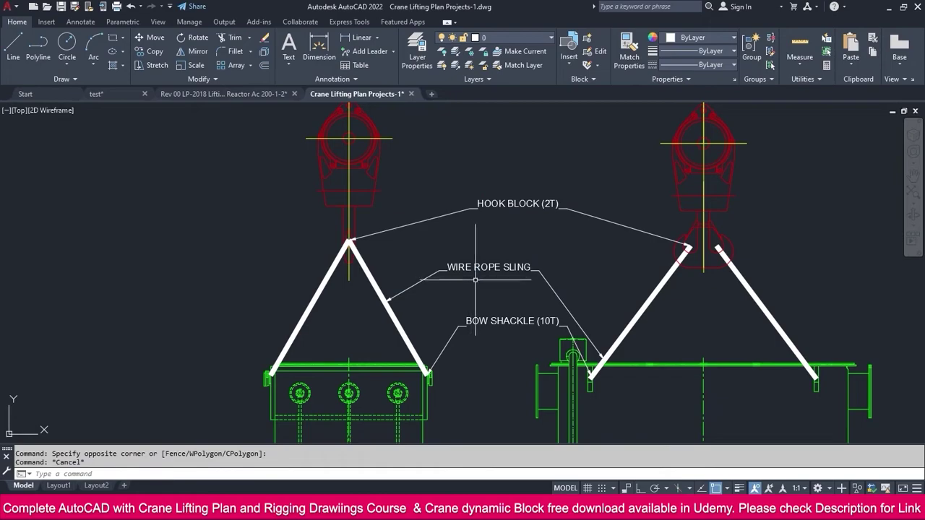
pyautogui.click(586, 335)
pyautogui.click(603, 359)
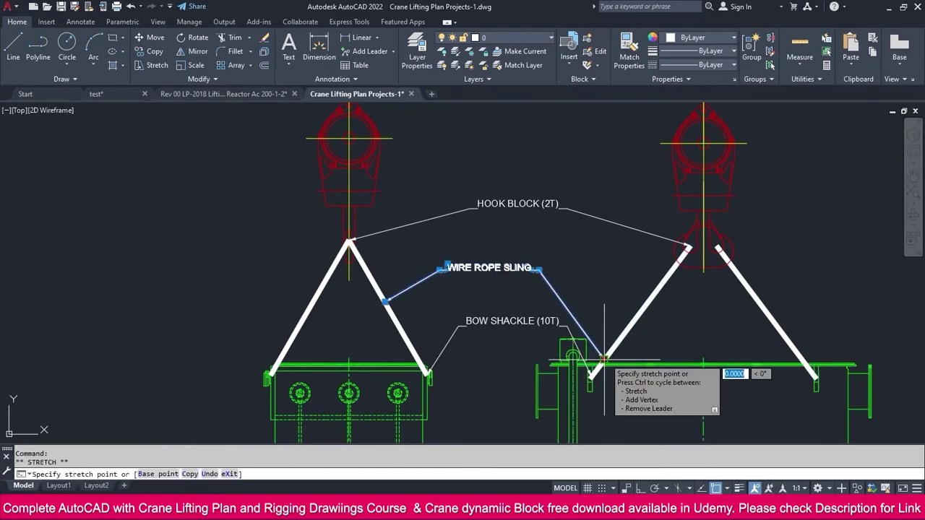
pyautogui.press('Down')
pyautogui.click(637, 312)
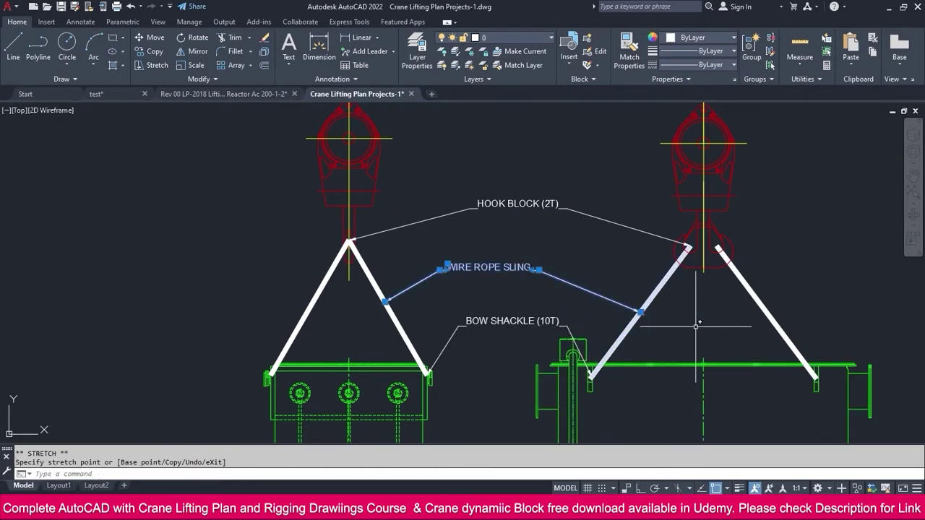
pyautogui.press('Escape')
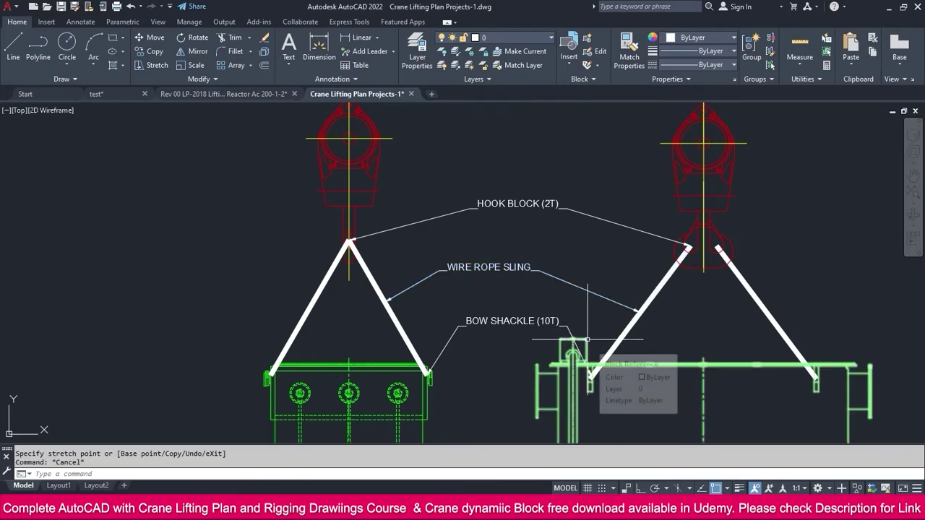
pyautogui.moveTo(620, 297); pyautogui.dragTo(553, 288, button='middle')
pyautogui.scroll(-4, 569, 275)
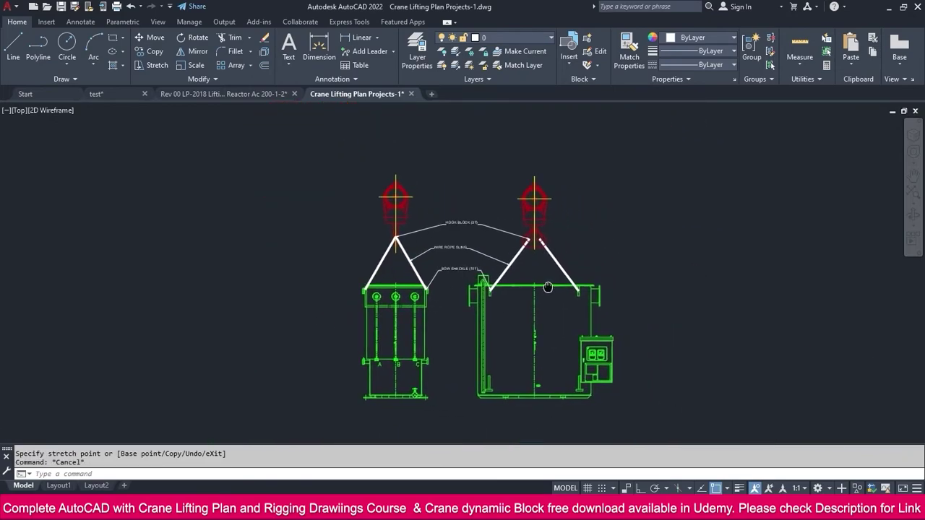